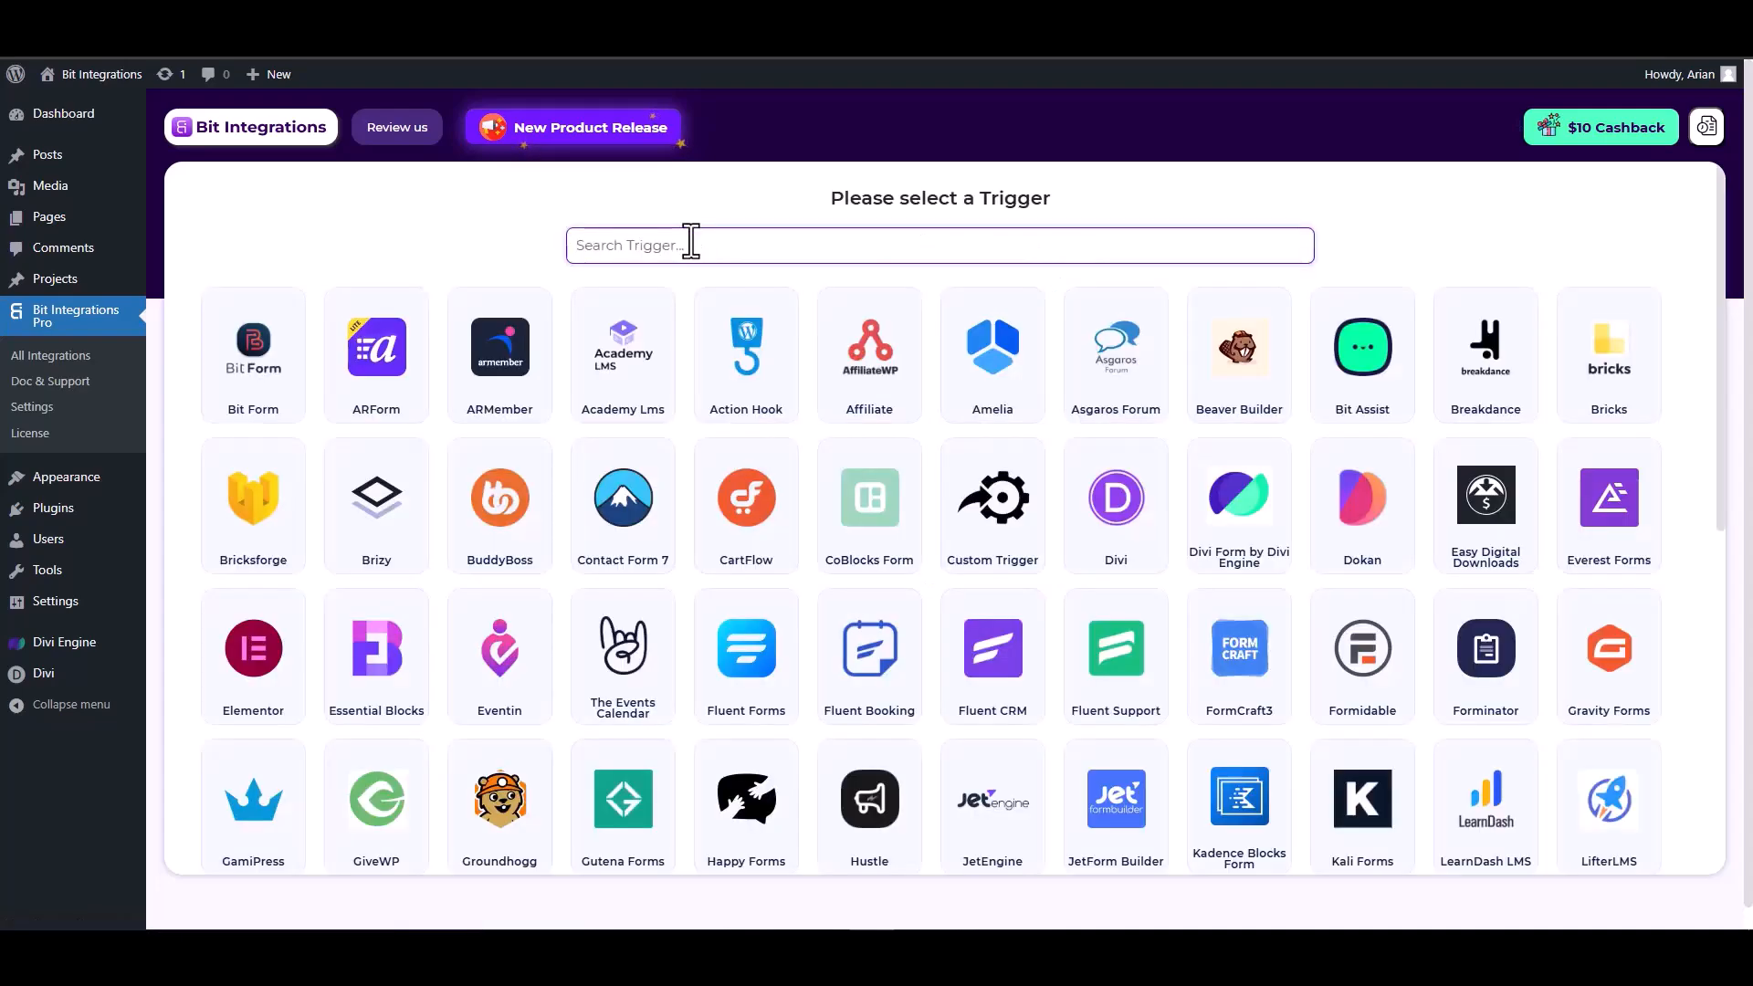
# Search triggers for "divi", choose Divi Form by Divi Engine and start fetching its form data.
pyautogui.write('divi')
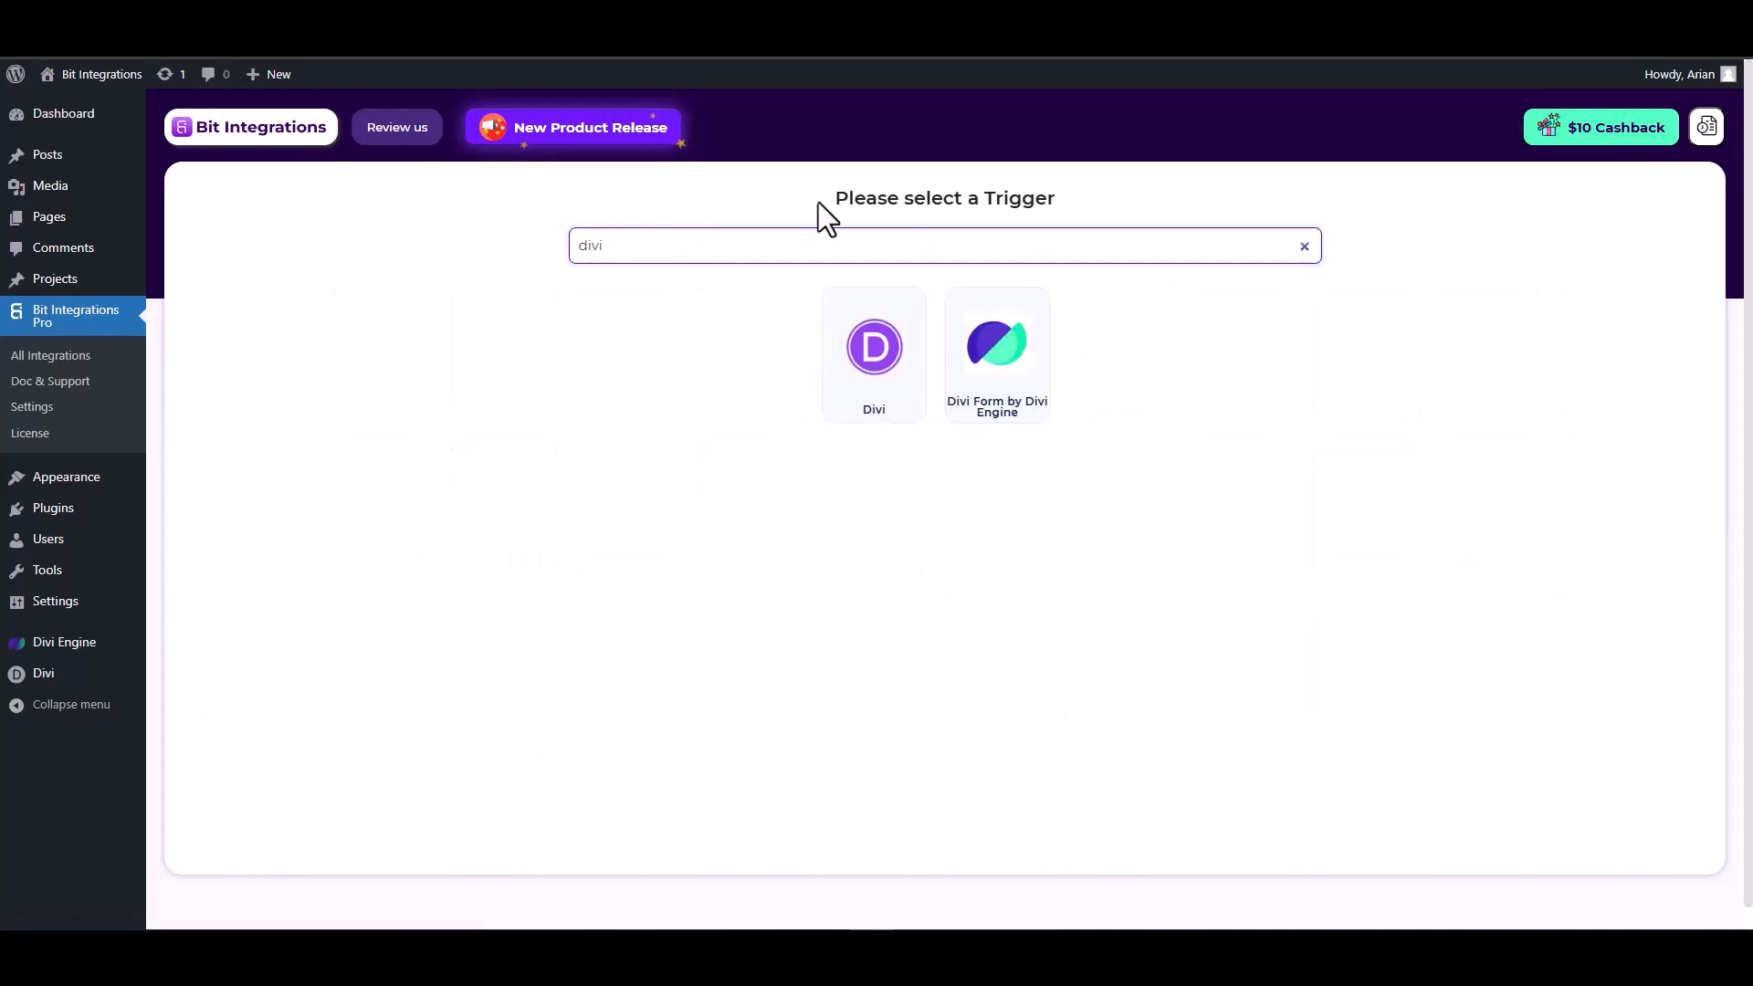
pyautogui.click(1011, 376)
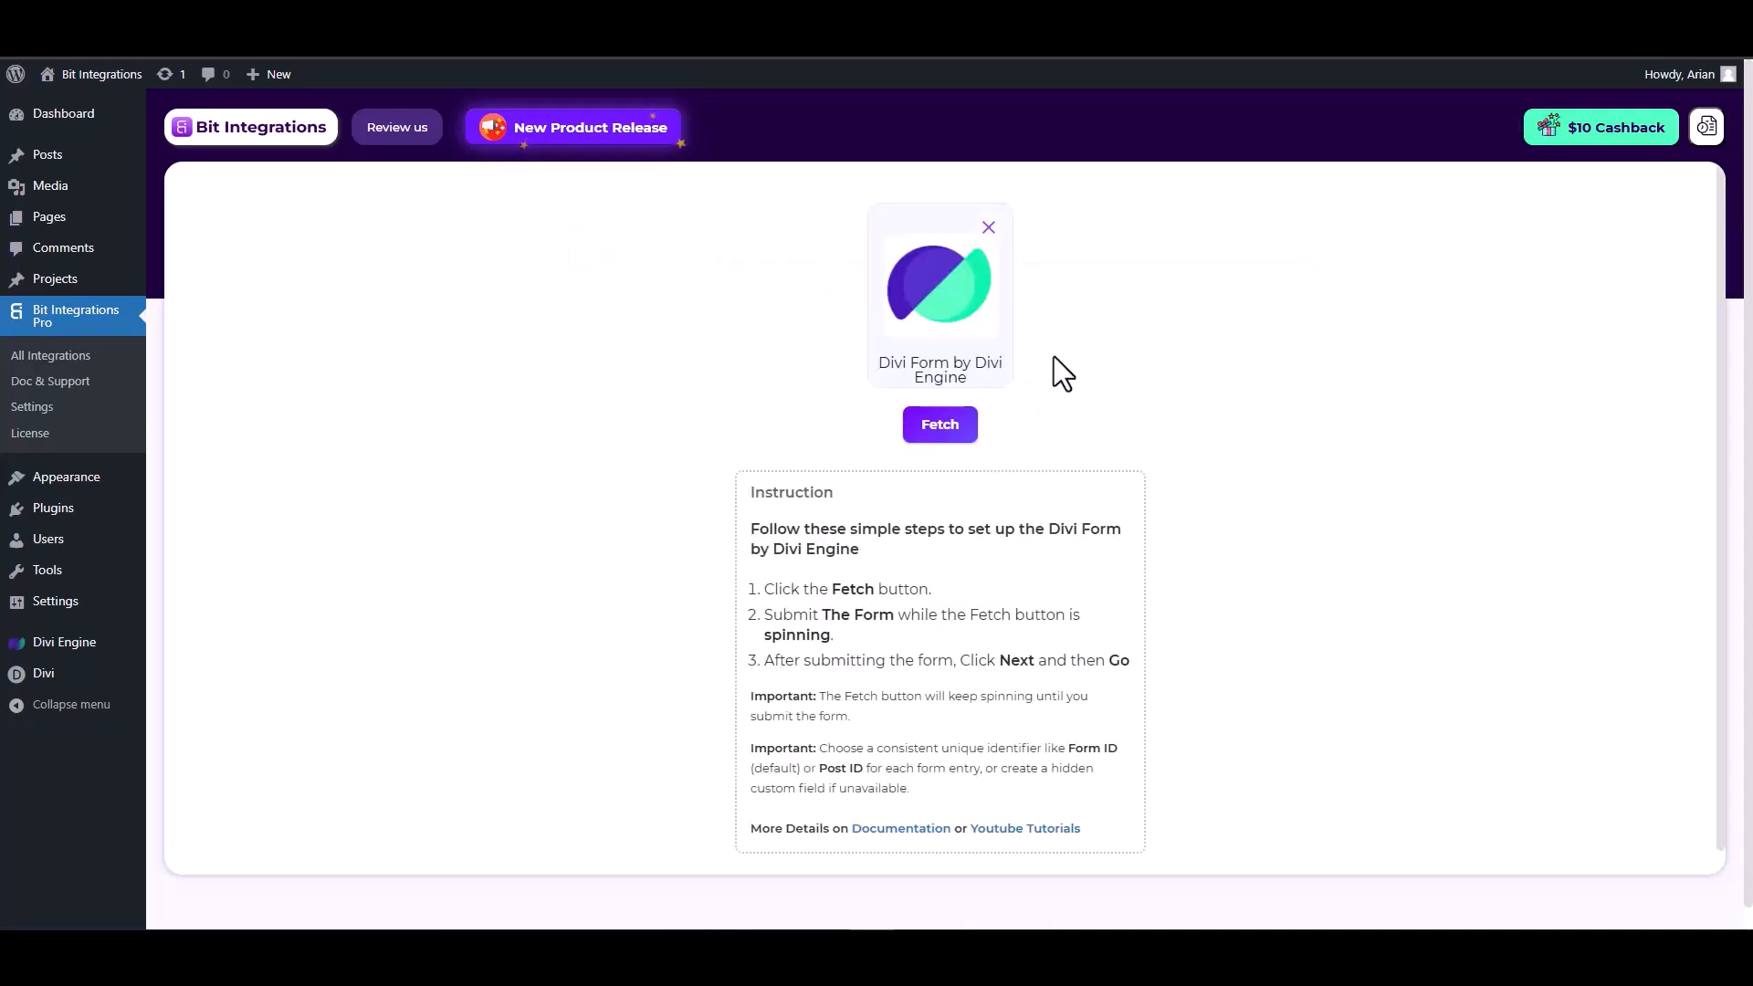
pyautogui.click(936, 432)
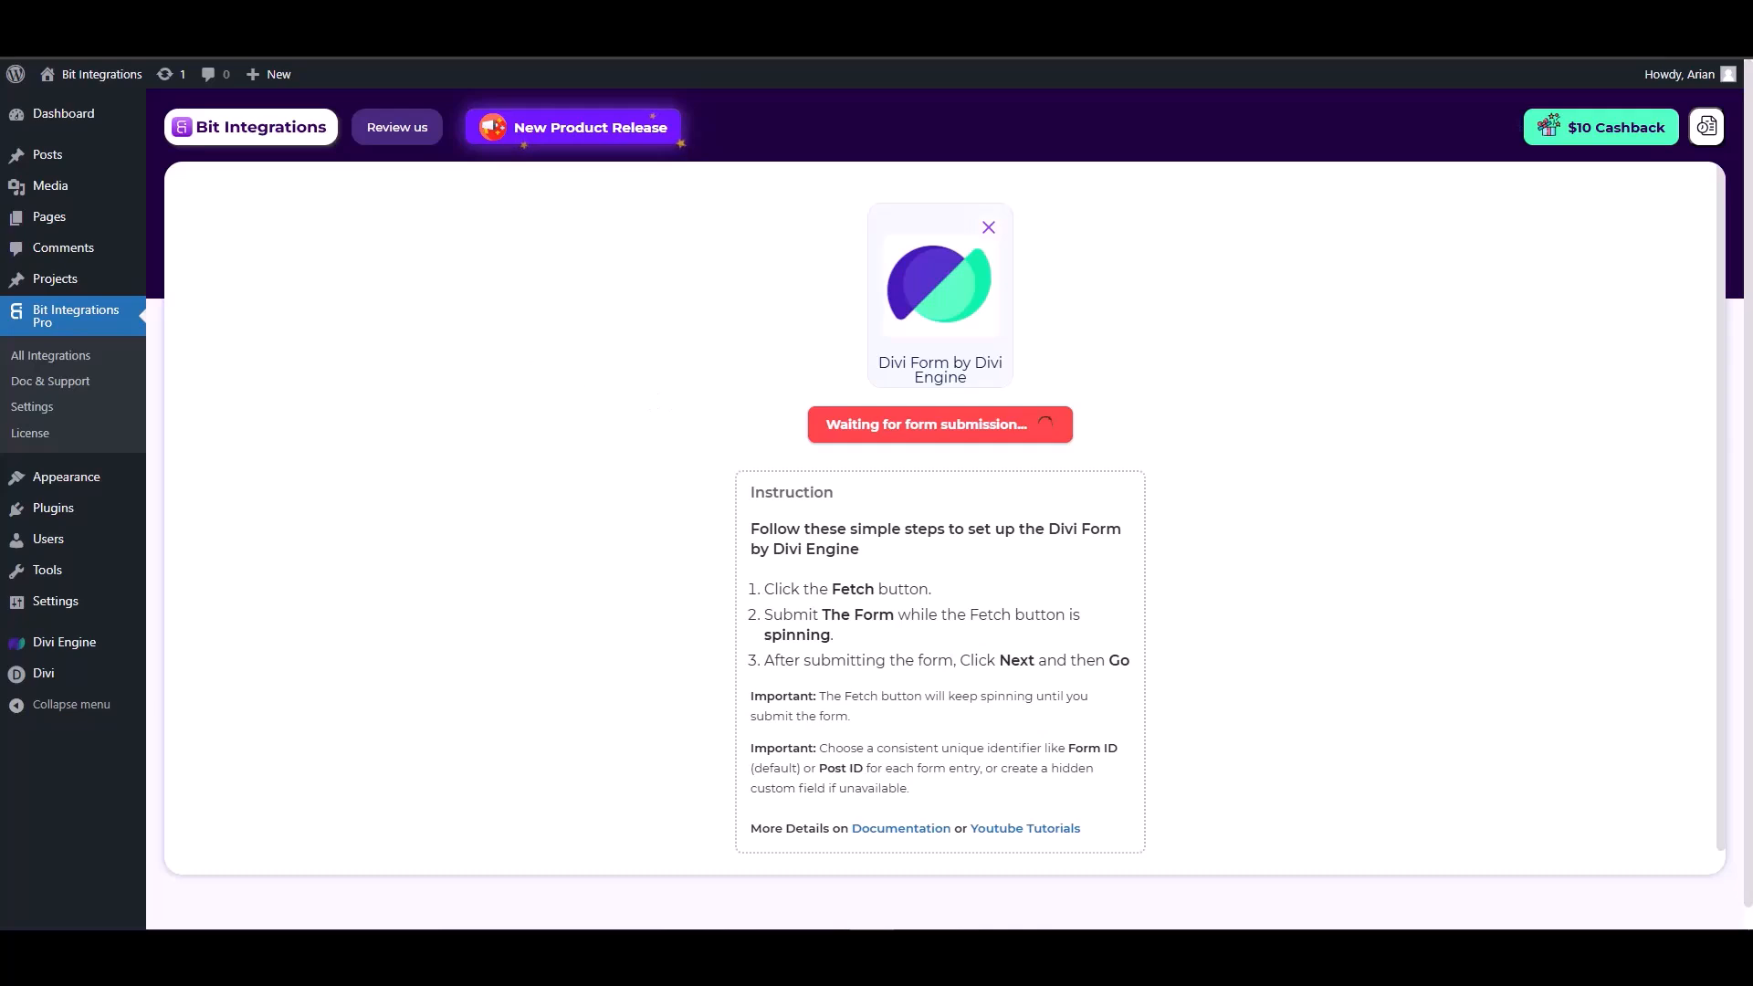
# On the contact form page, fill in test first name, last name, e-mail and number values and submit the form.
pyautogui.click(511, 18)
pyautogui.click(1328, 334)
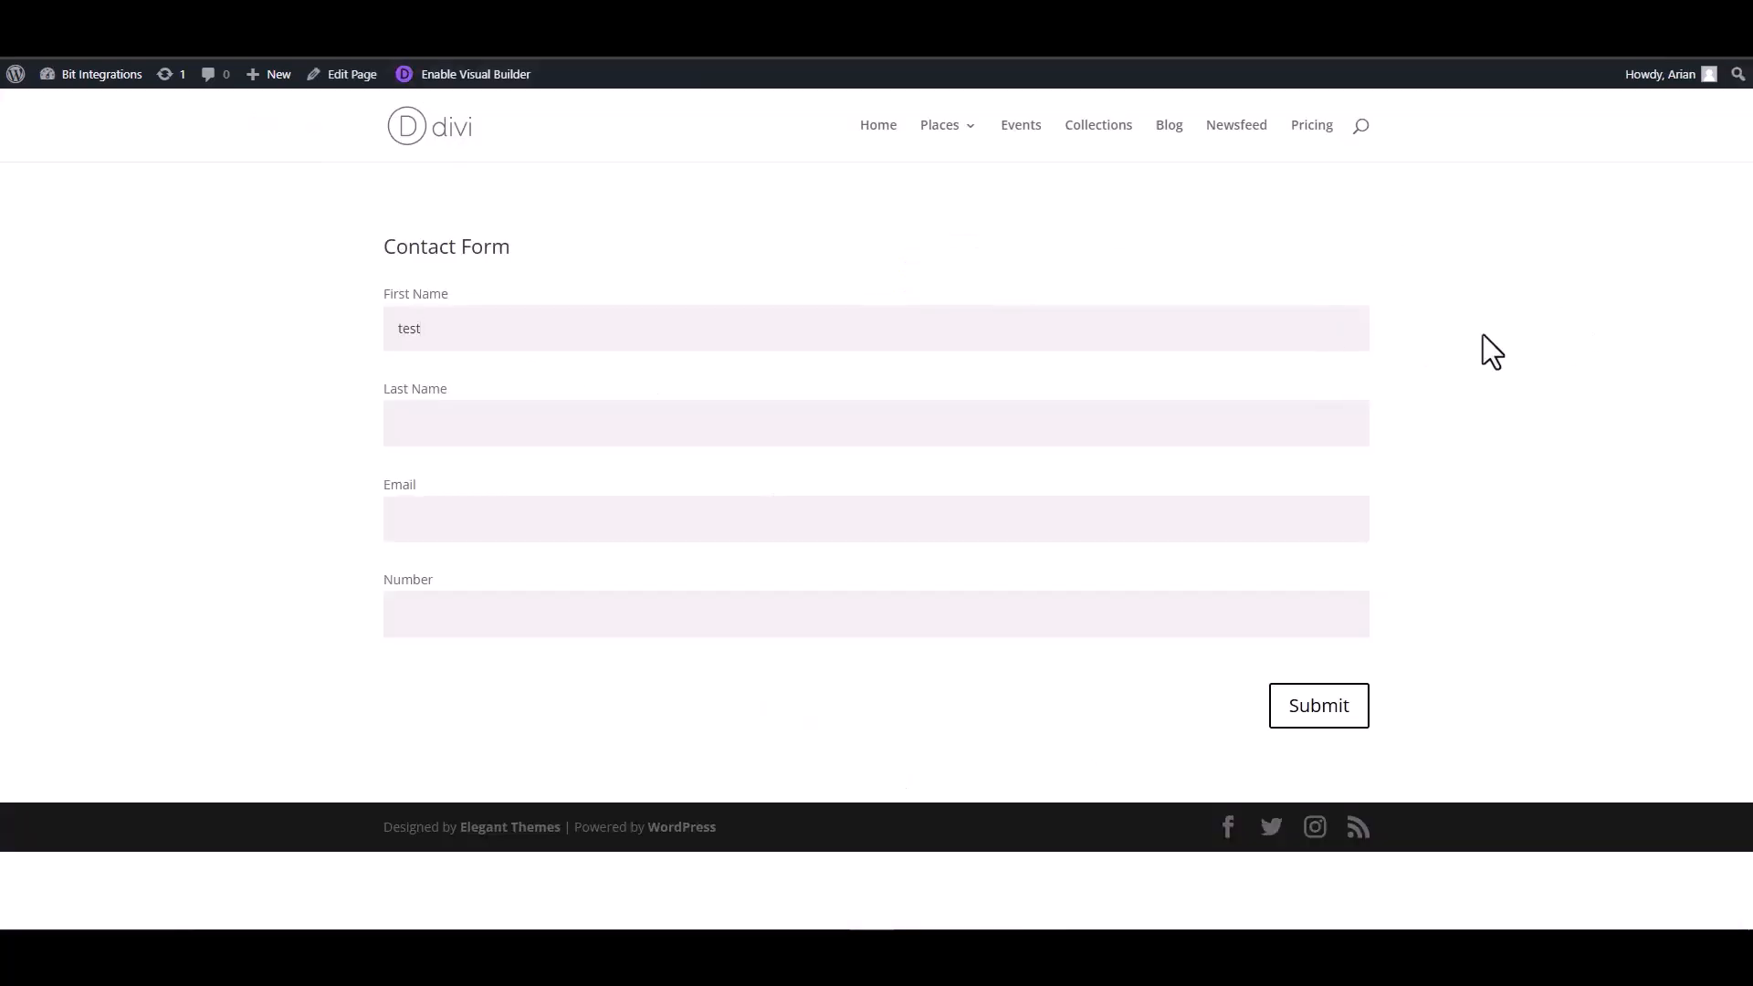
pyautogui.click(1214, 431)
pyautogui.click(1305, 522)
pyautogui.click(1236, 613)
pyautogui.write('1234567')
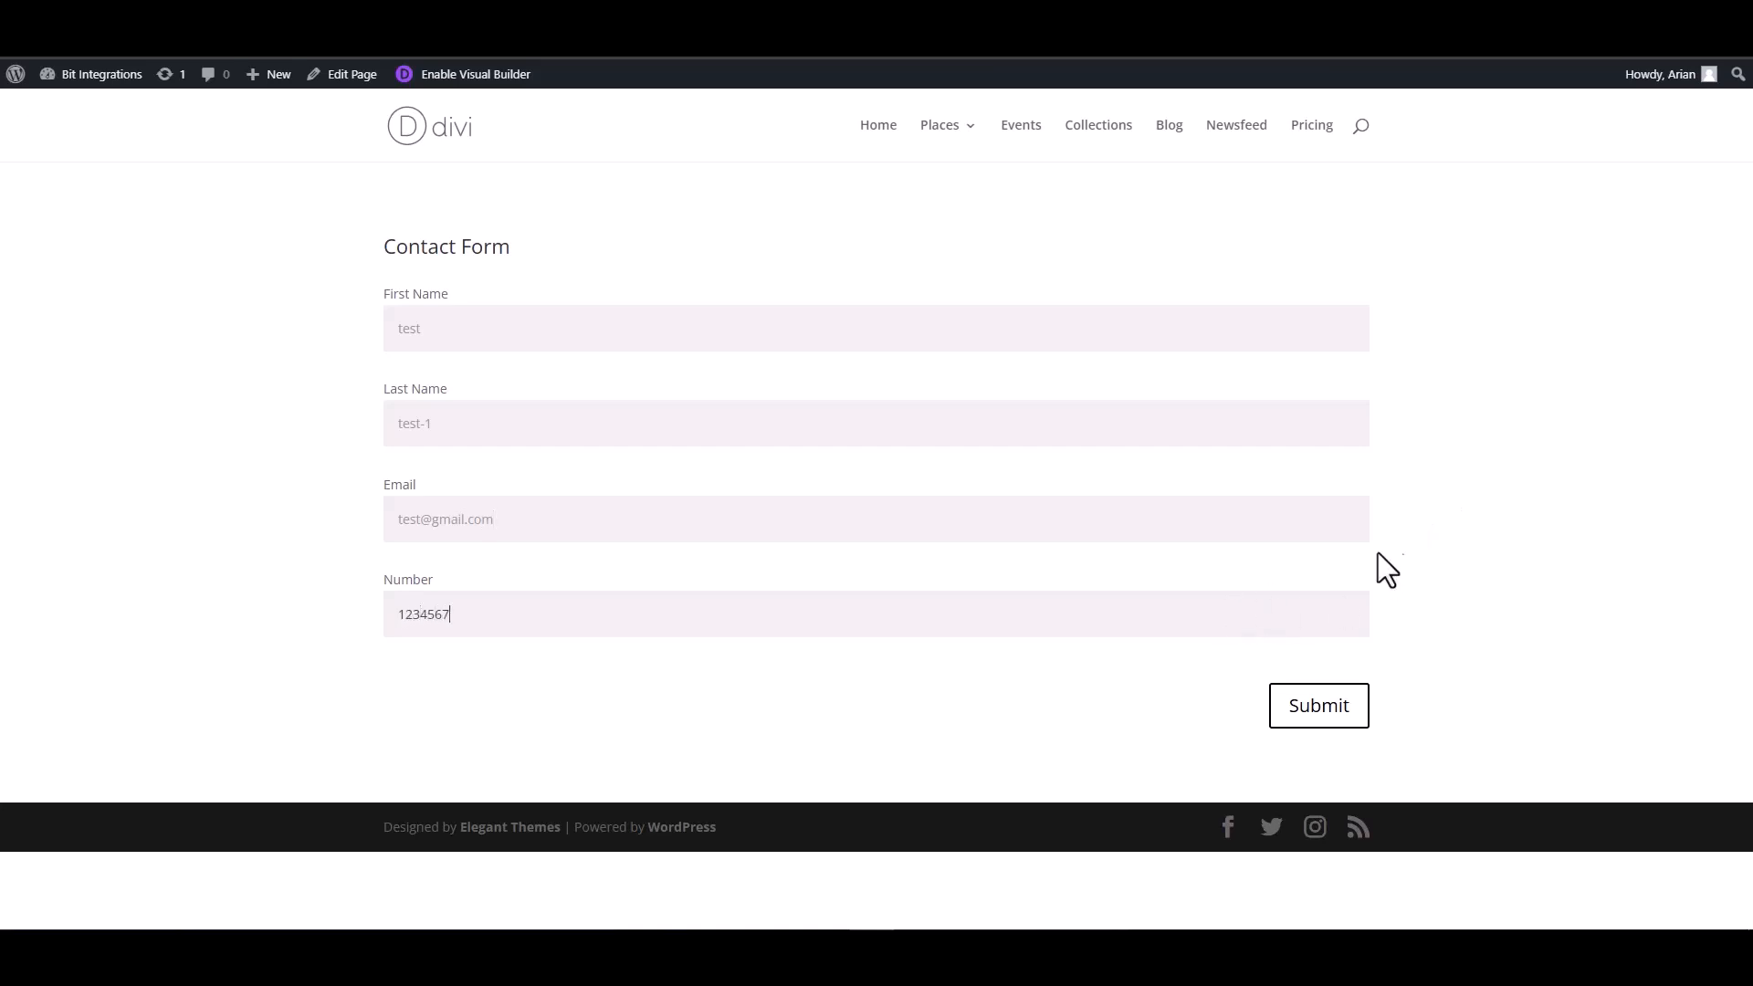
pyautogui.click(1340, 720)
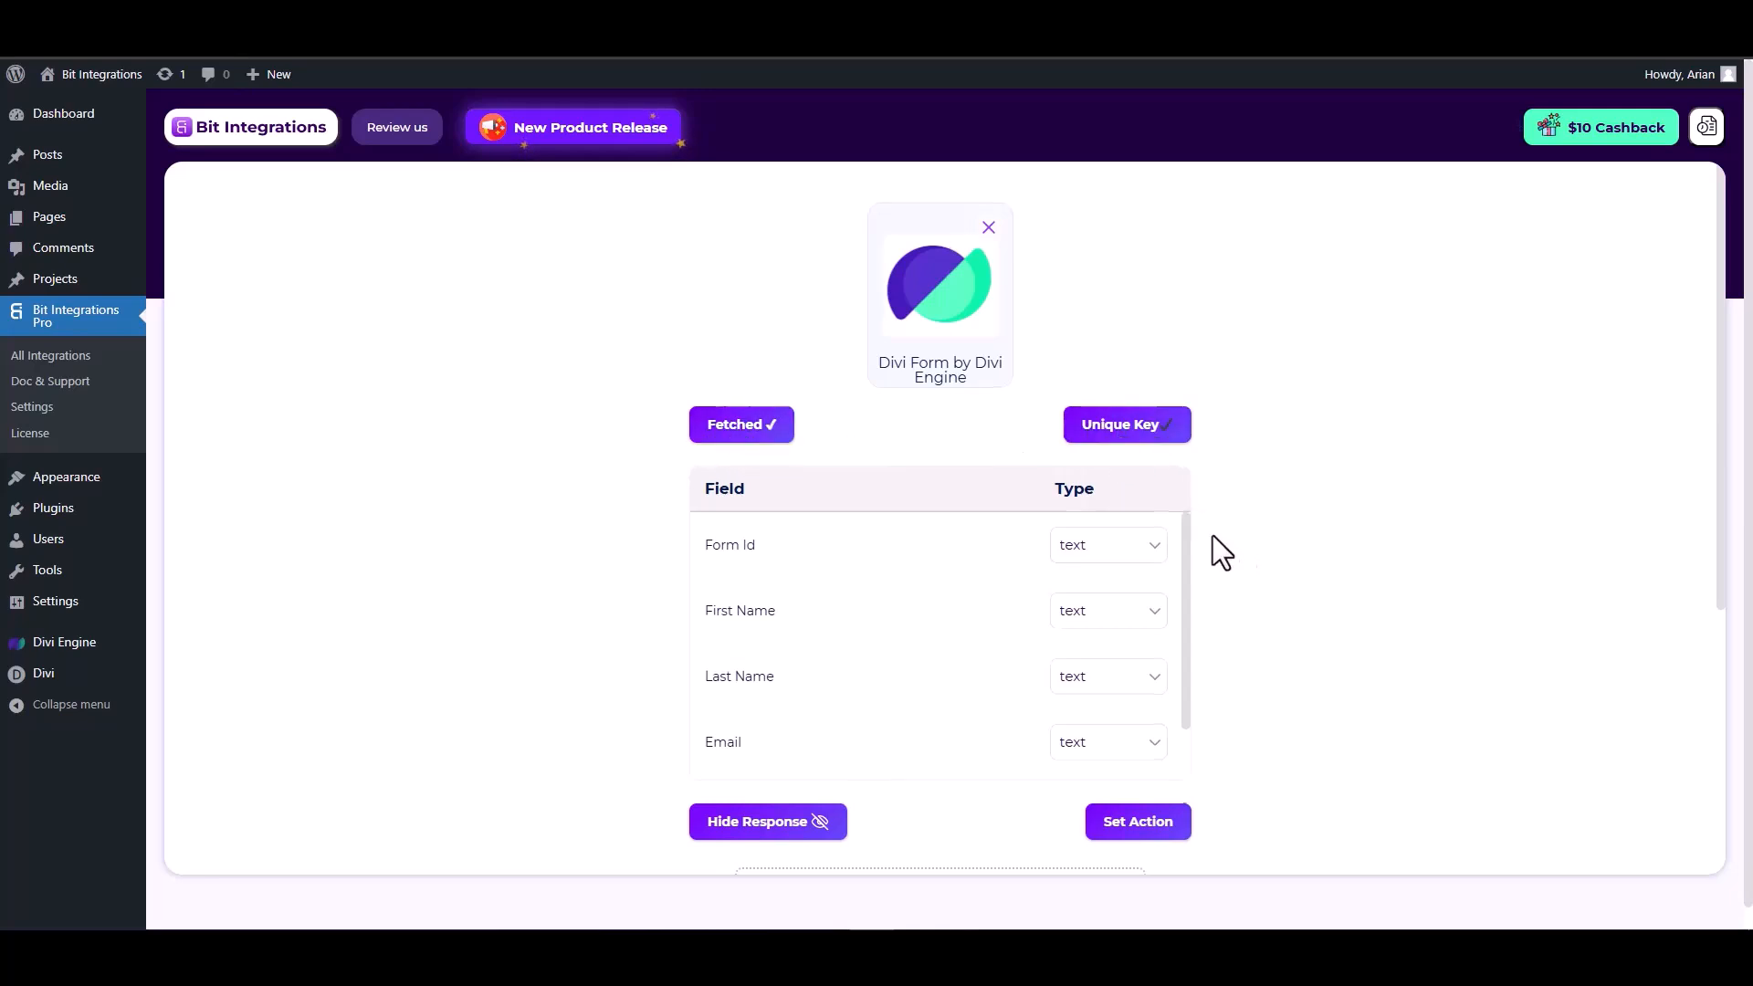
# Set the Email field's type to email and the Number field's type to number.
pyautogui.scroll(-1, 1187, 545)
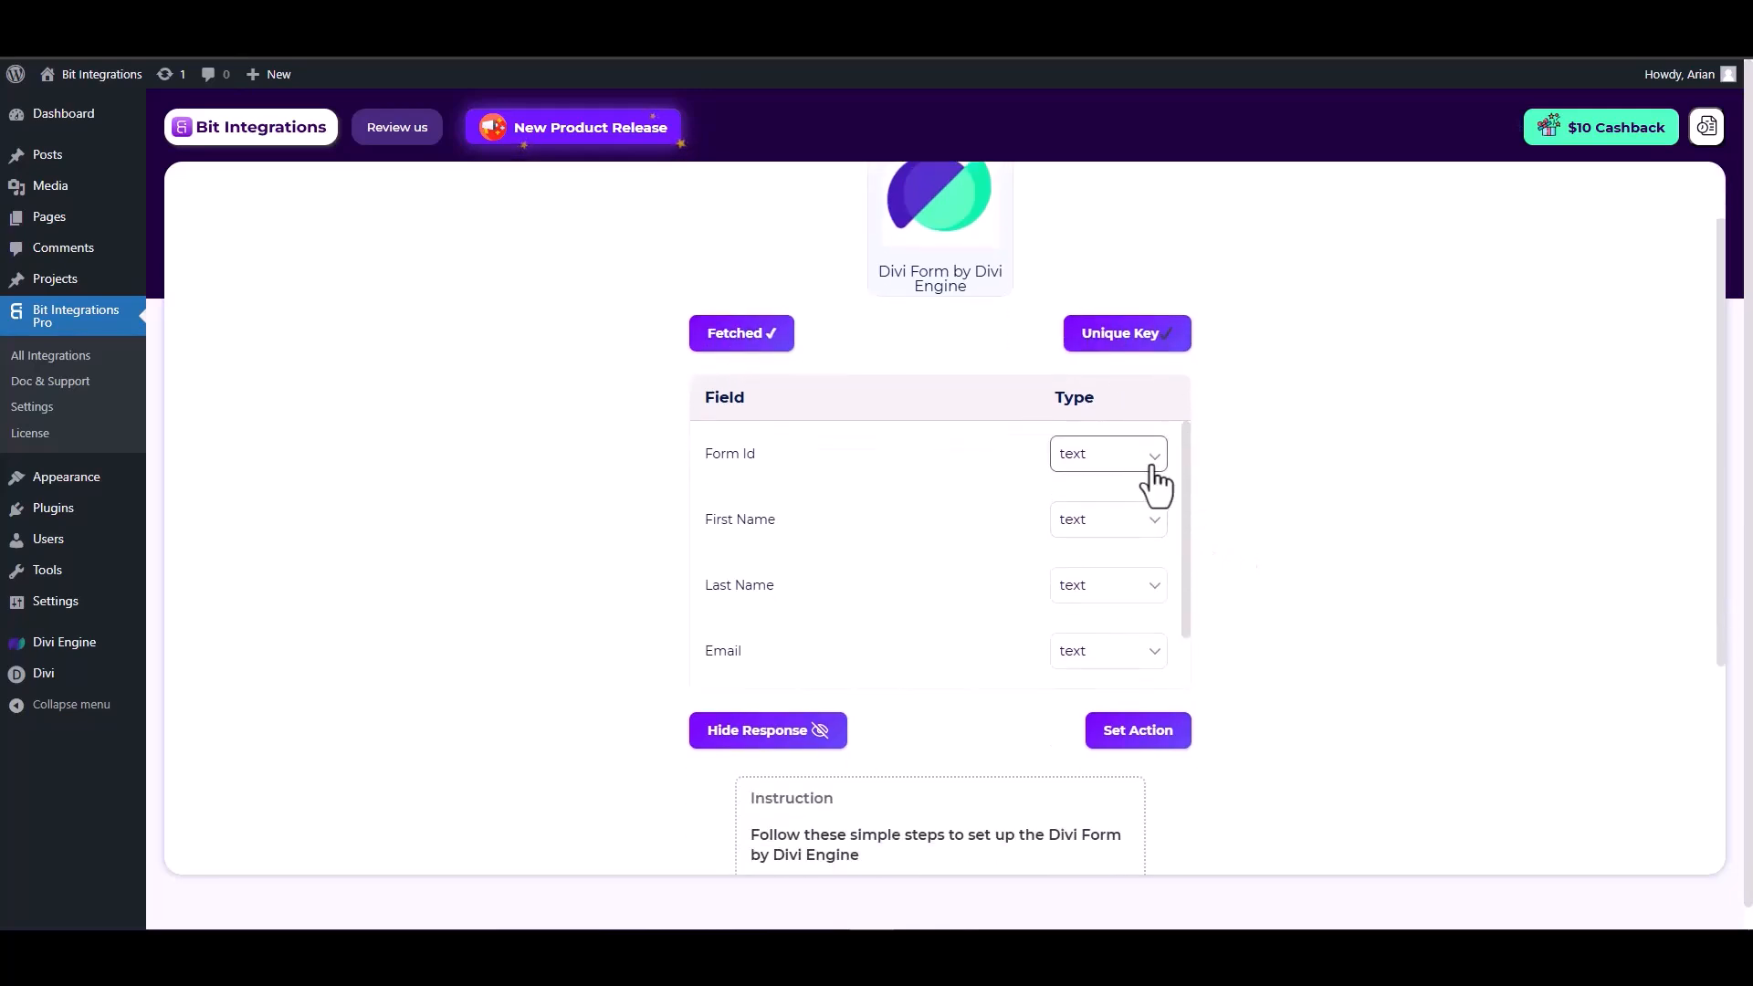
pyautogui.scroll(-1, 997, 548)
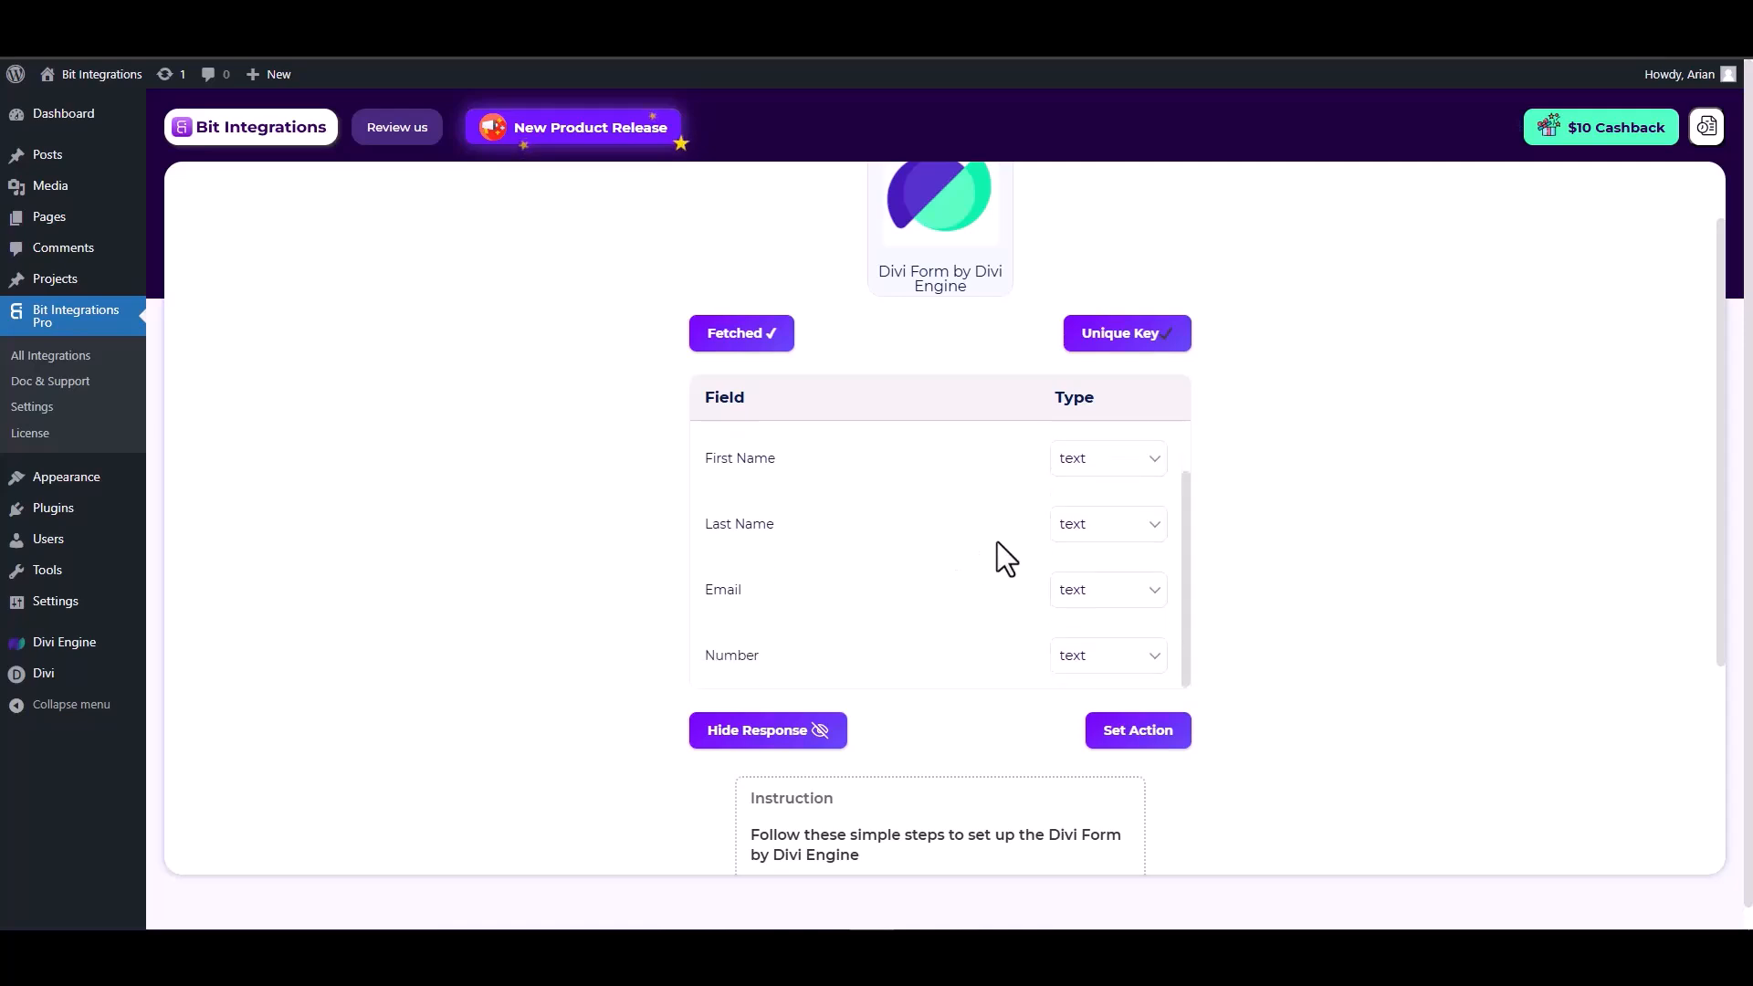
pyautogui.click(1096, 589)
pyautogui.click(1072, 239)
pyautogui.scroll(-1, 1027, 600)
pyautogui.click(1100, 567)
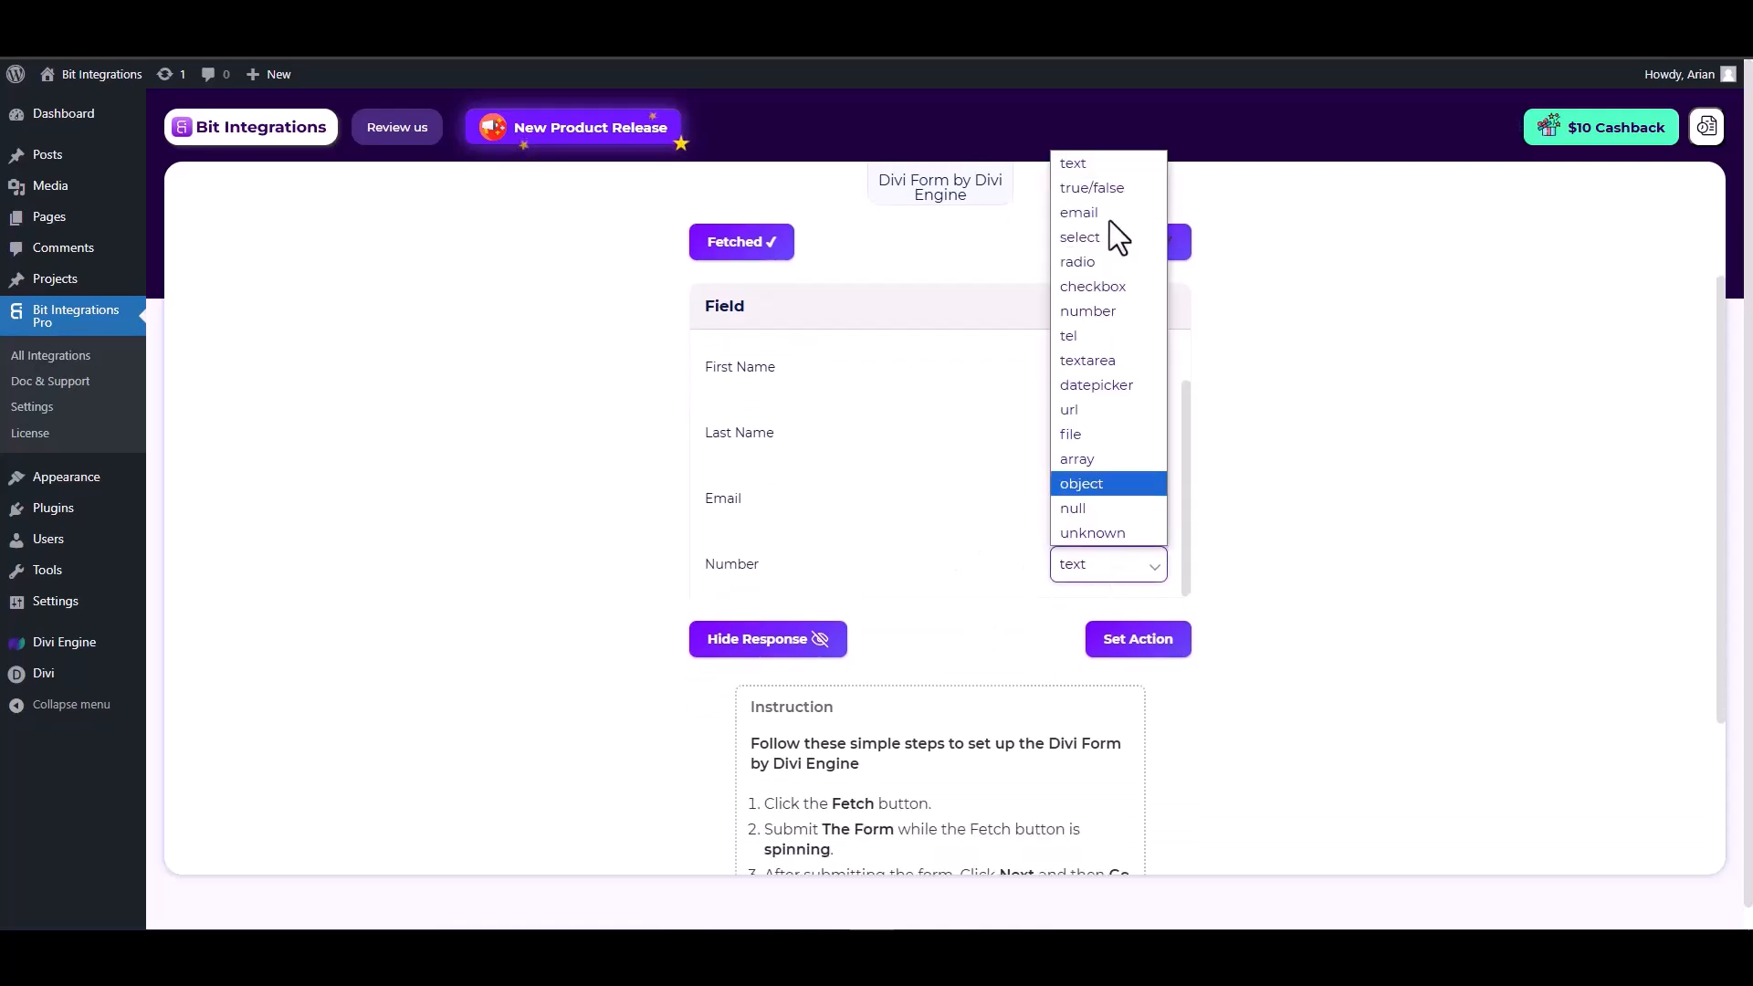
pyautogui.click(1087, 327)
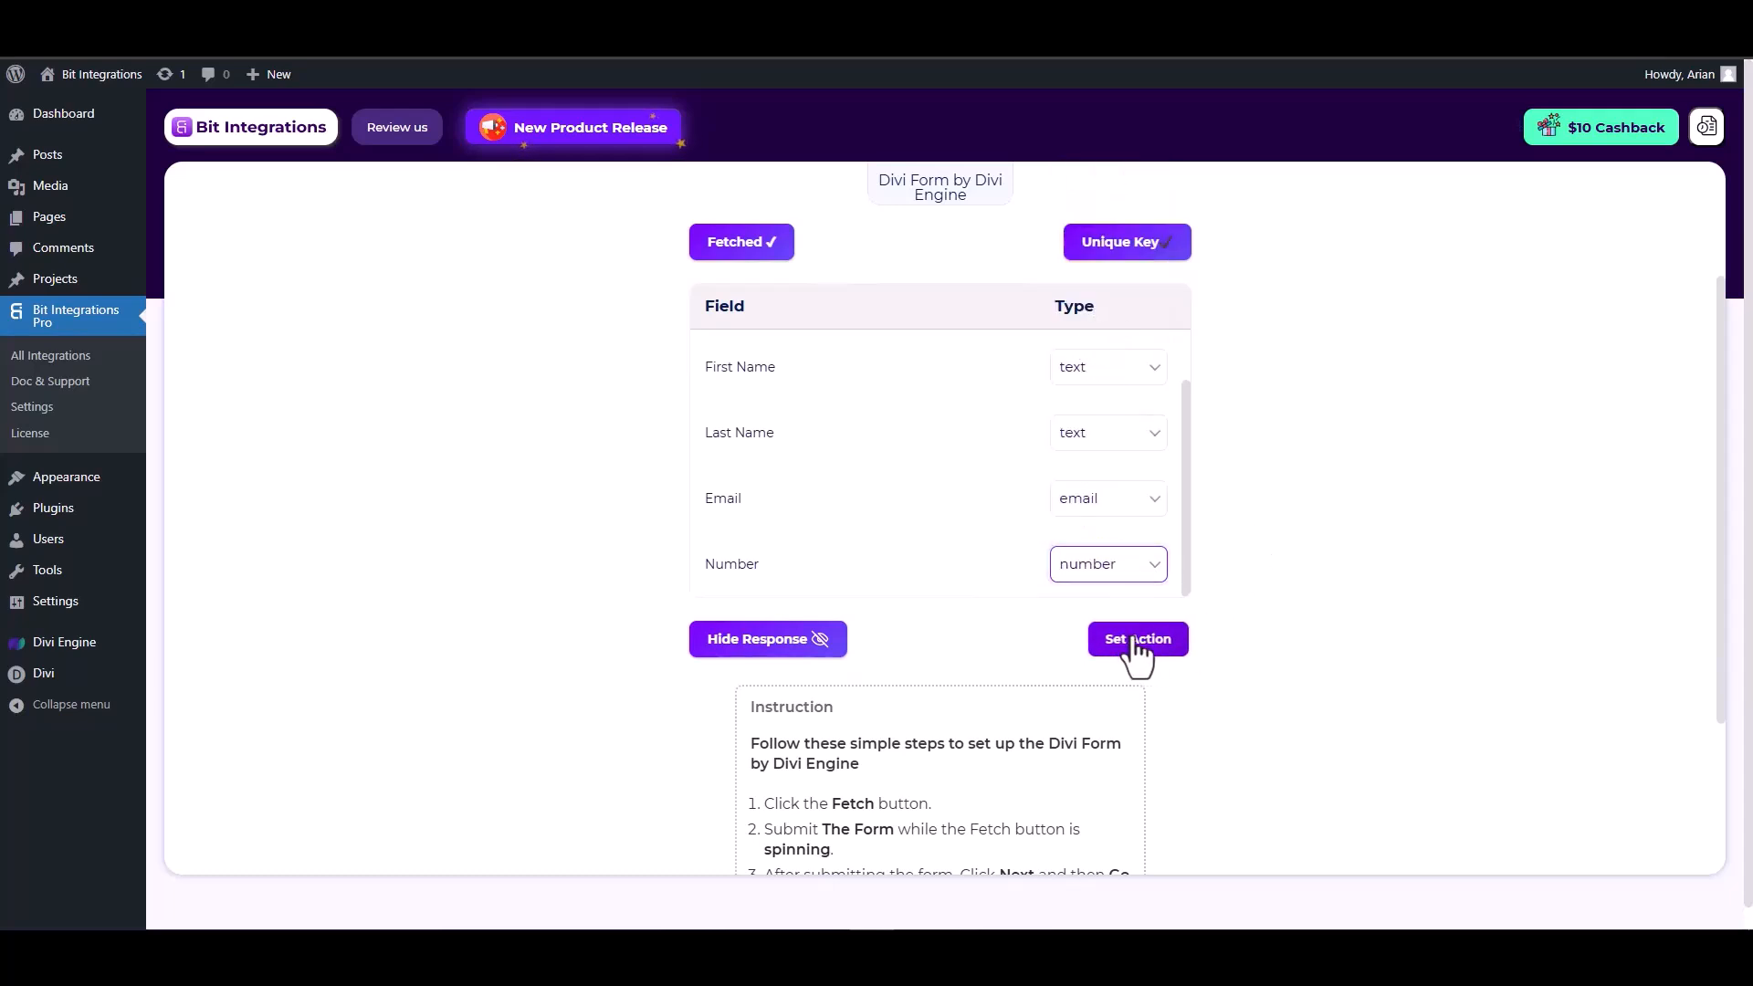
# Proceed to action selection, search actions for "Sendin" and choose SendinBlue.
pyautogui.click(1135, 641)
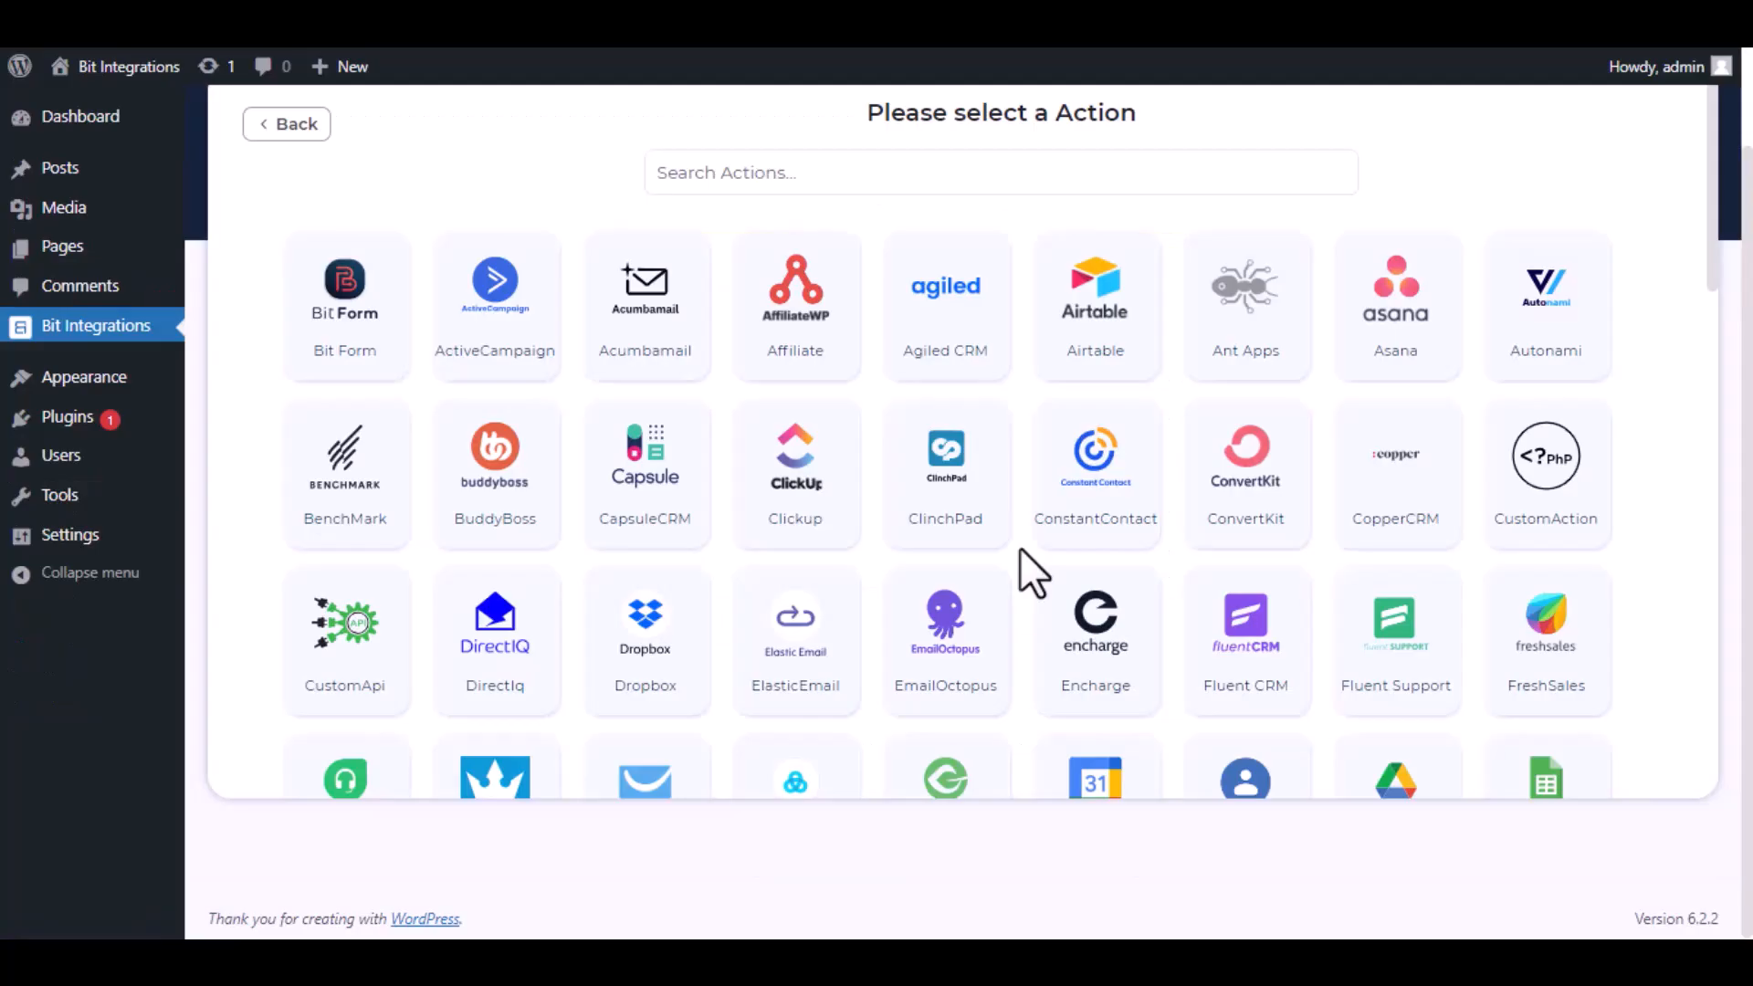
pyautogui.click(912, 161)
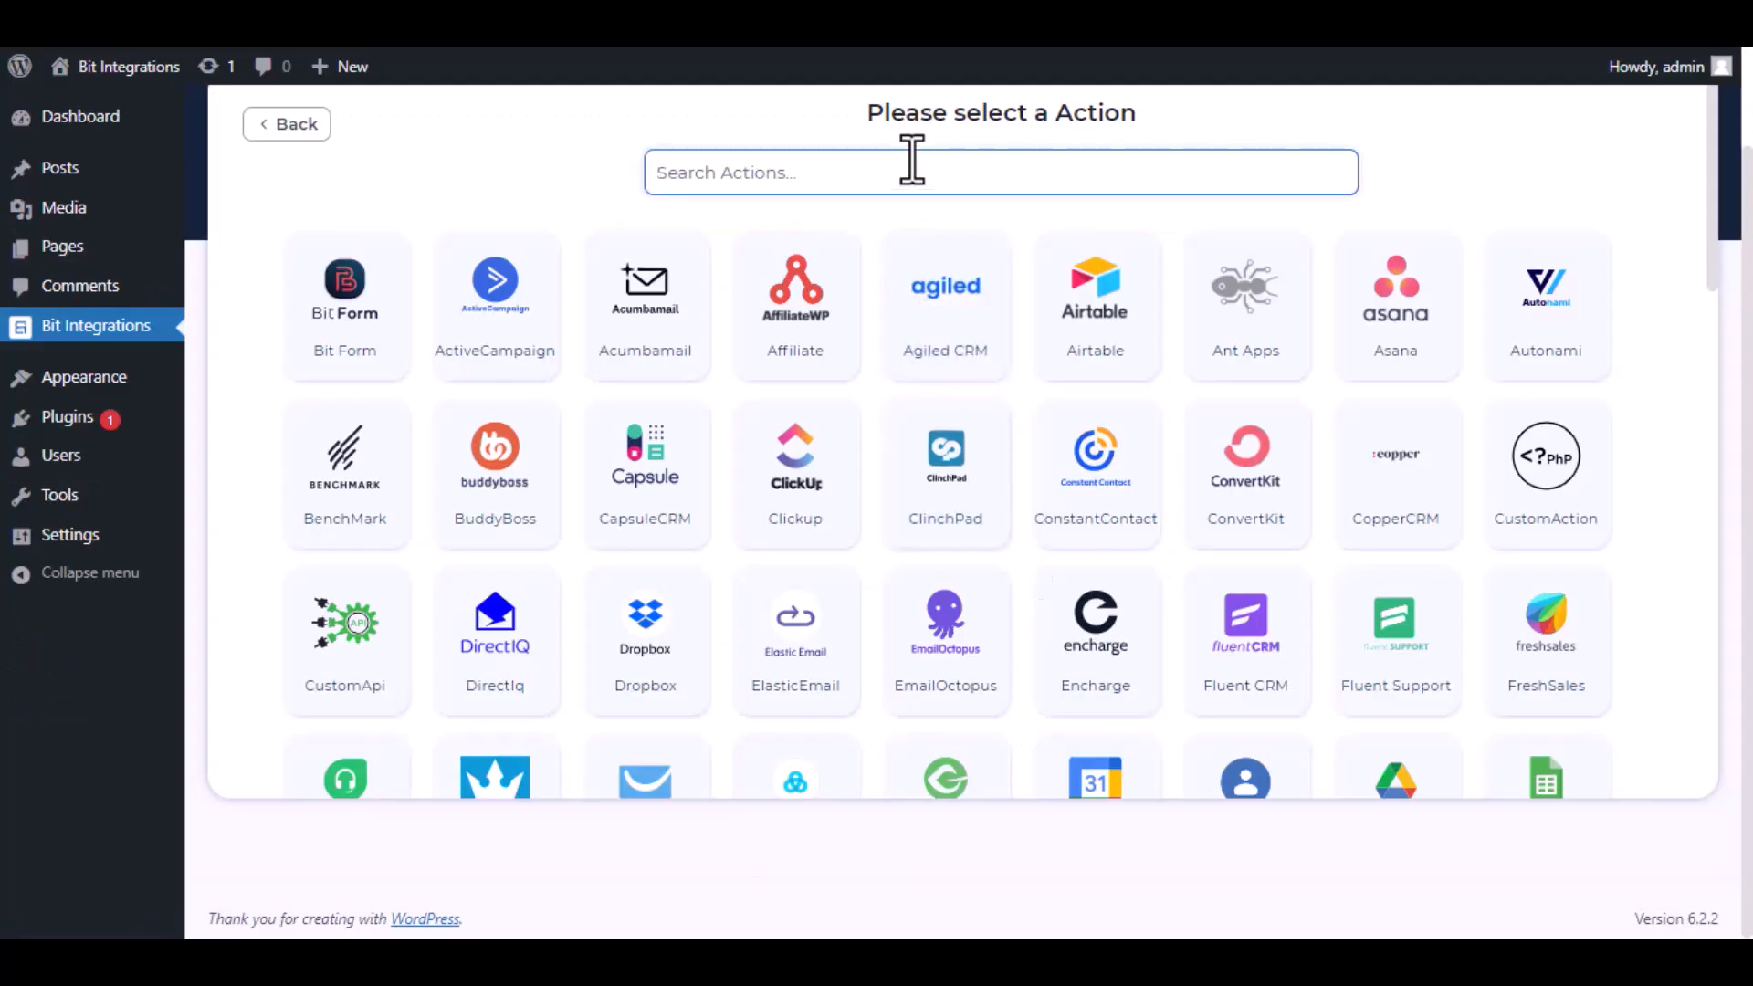
pyautogui.write('Sendin')
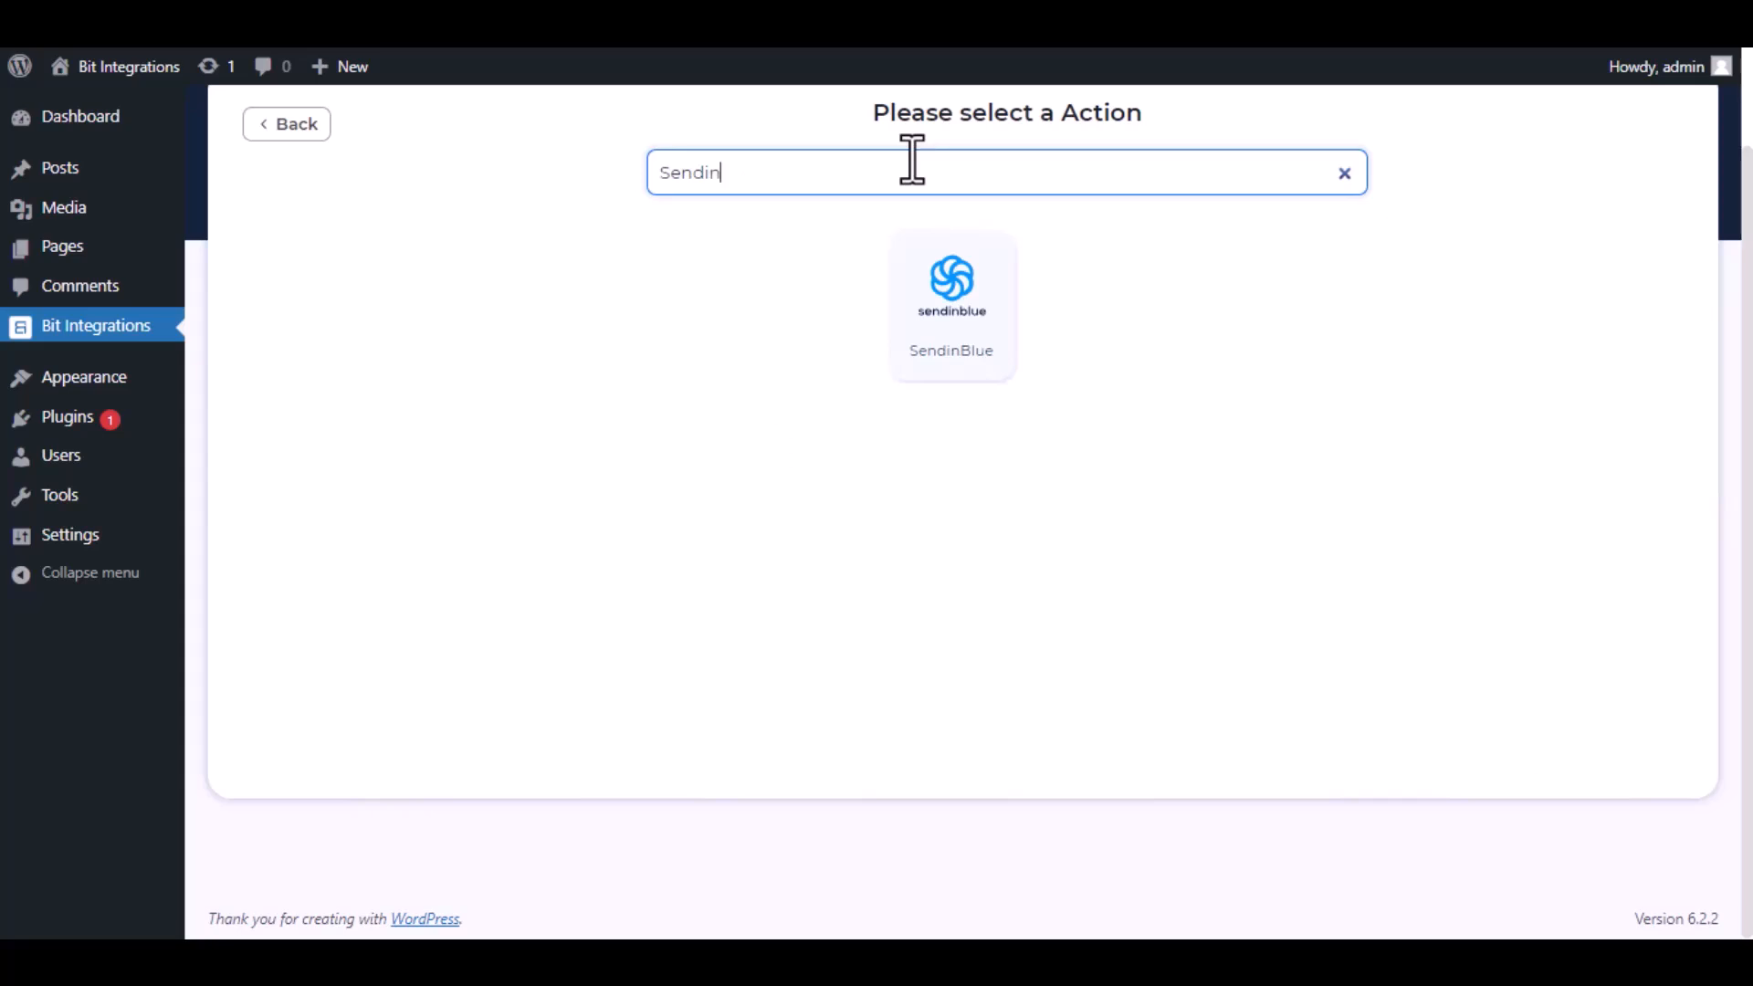
pyautogui.click(951, 301)
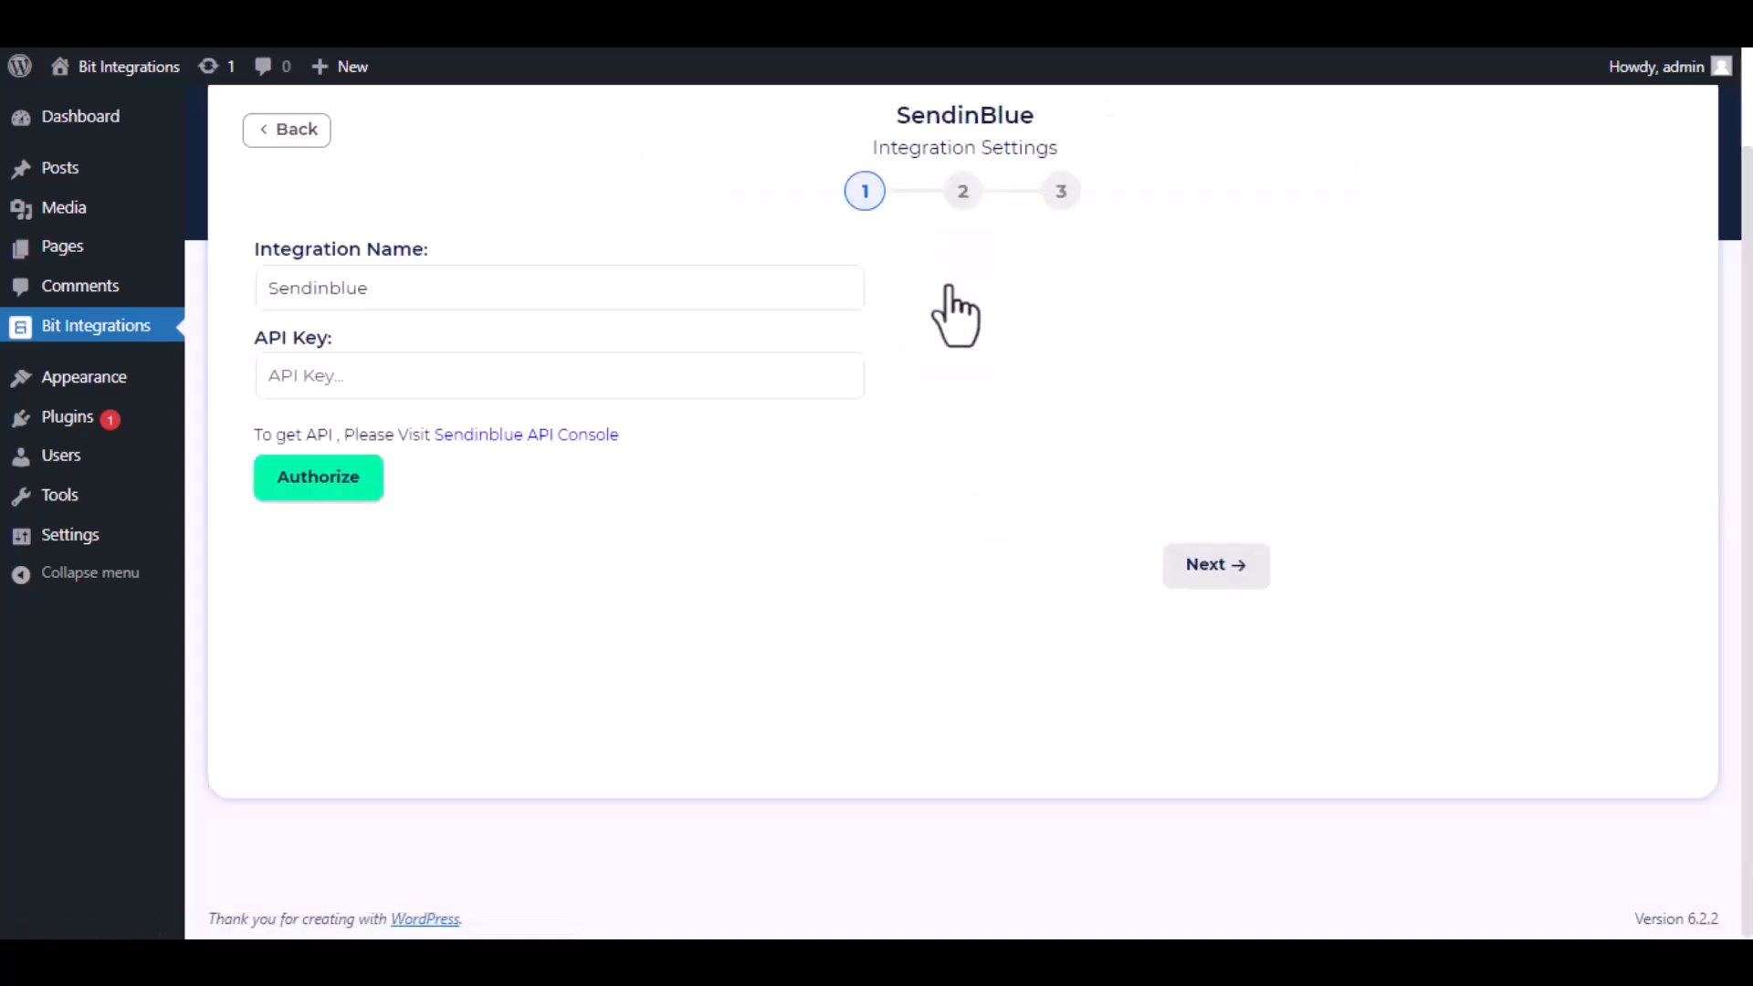
# Open the Sendinblue API Console from the integration settings.
pyautogui.moveTo(392, 289); pyautogui.dragTo(287, 290)
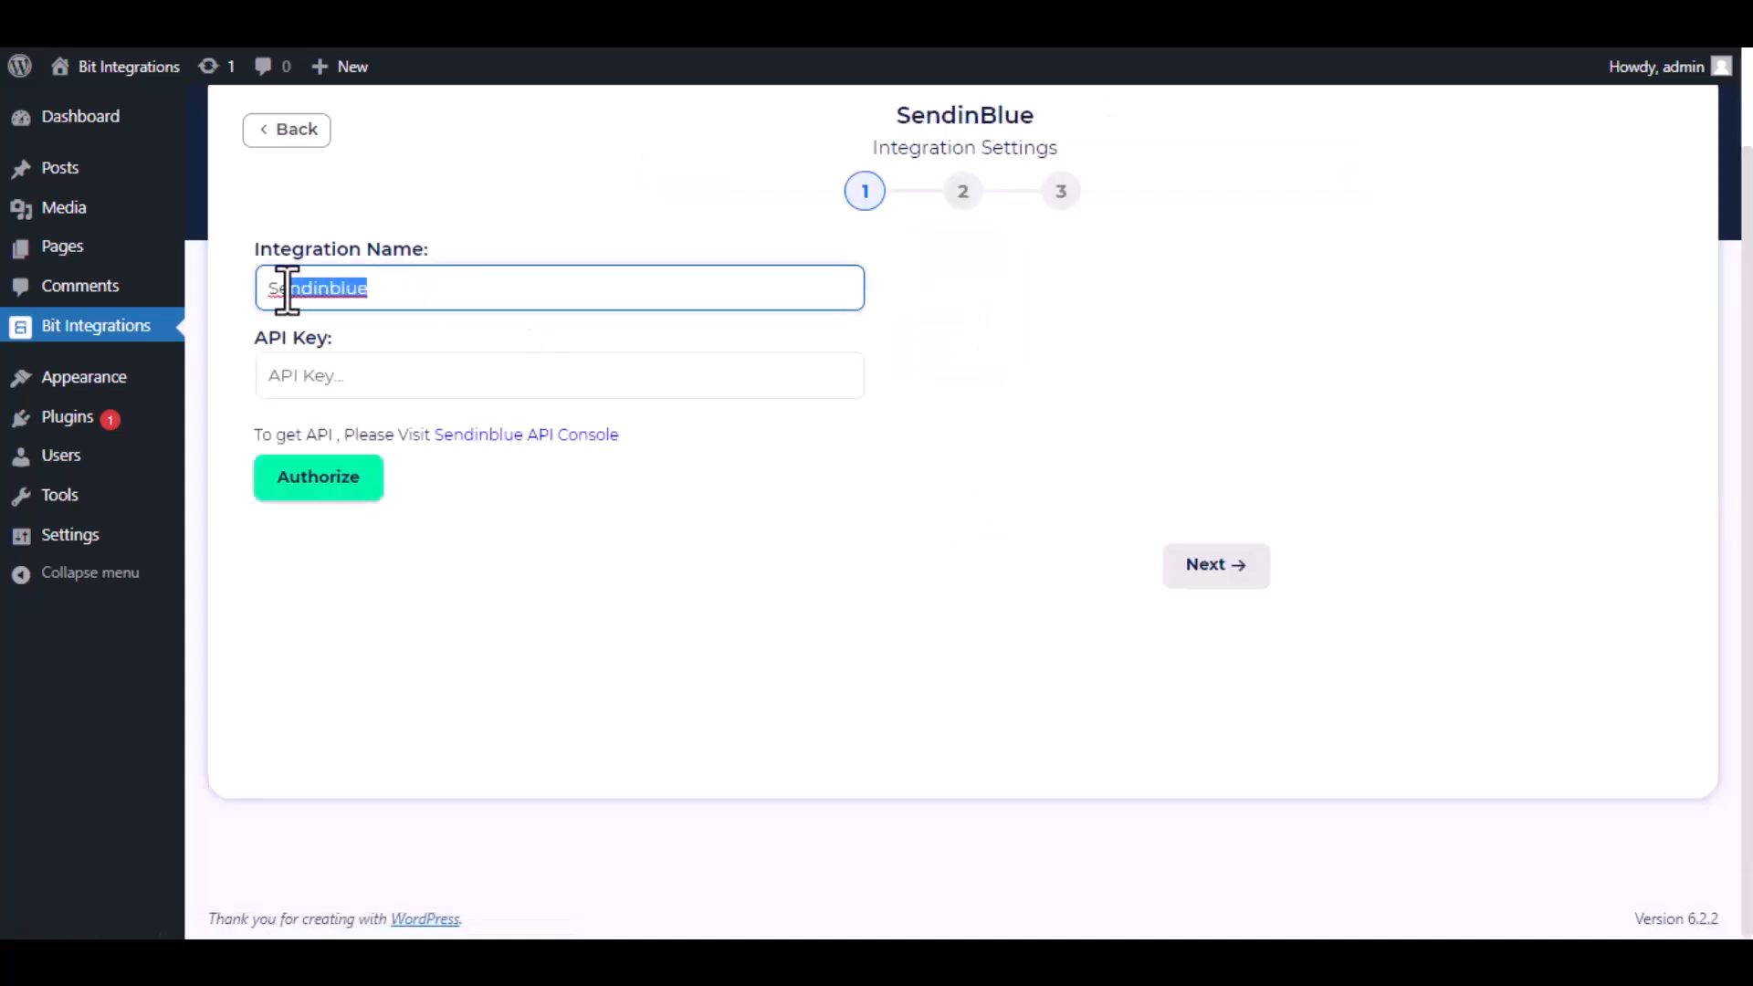
pyautogui.click(240, 289)
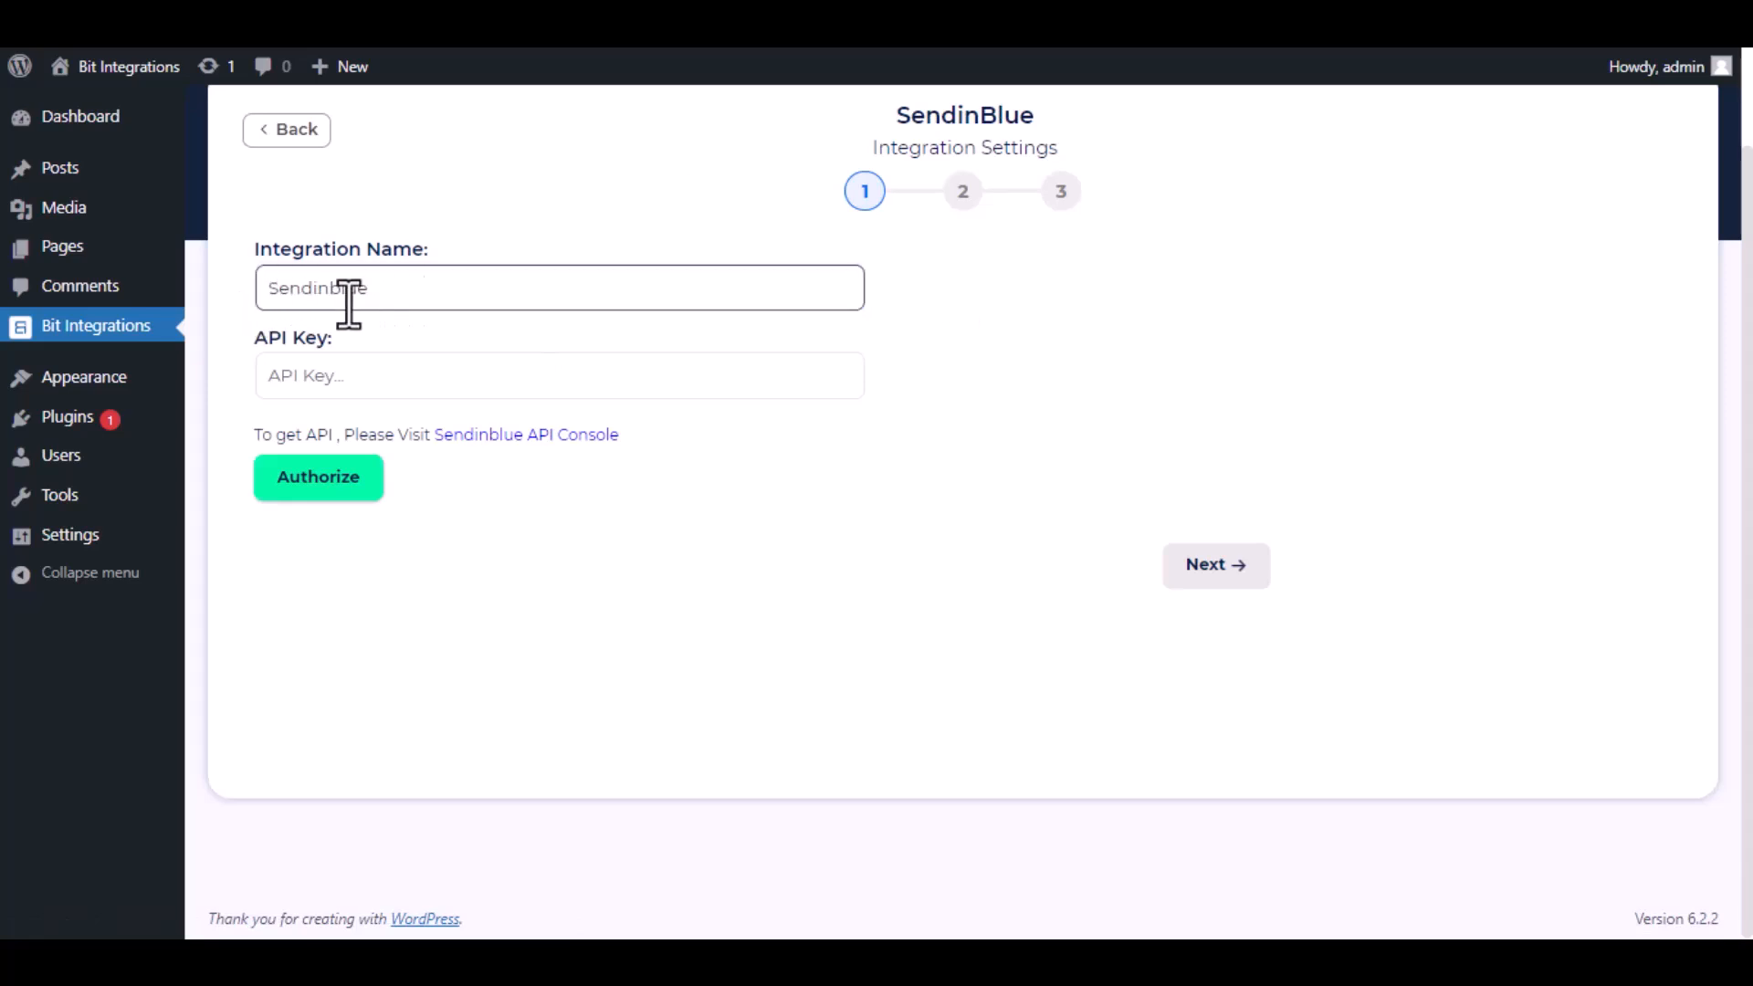
pyautogui.moveTo(248, 429); pyautogui.dragTo(548, 509)
pyautogui.click(517, 469)
pyautogui.click(508, 436)
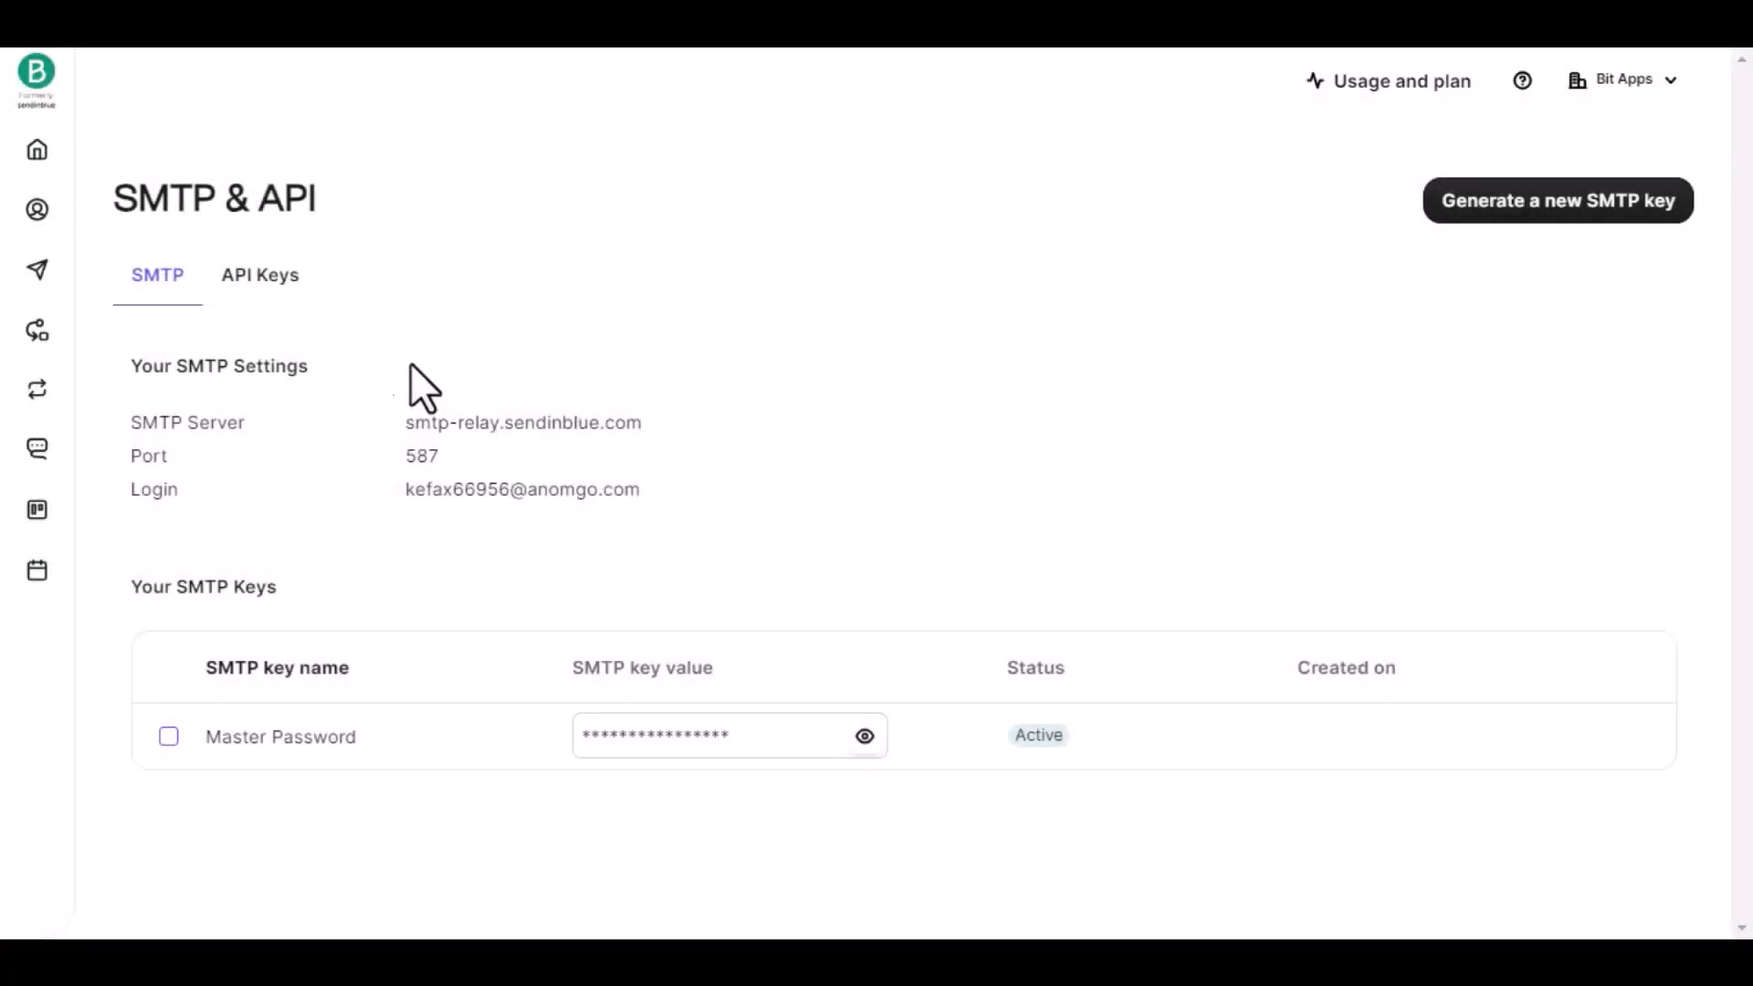
# In the API Keys section, generate a new API key named Bit Integrations.
pyautogui.click(251, 279)
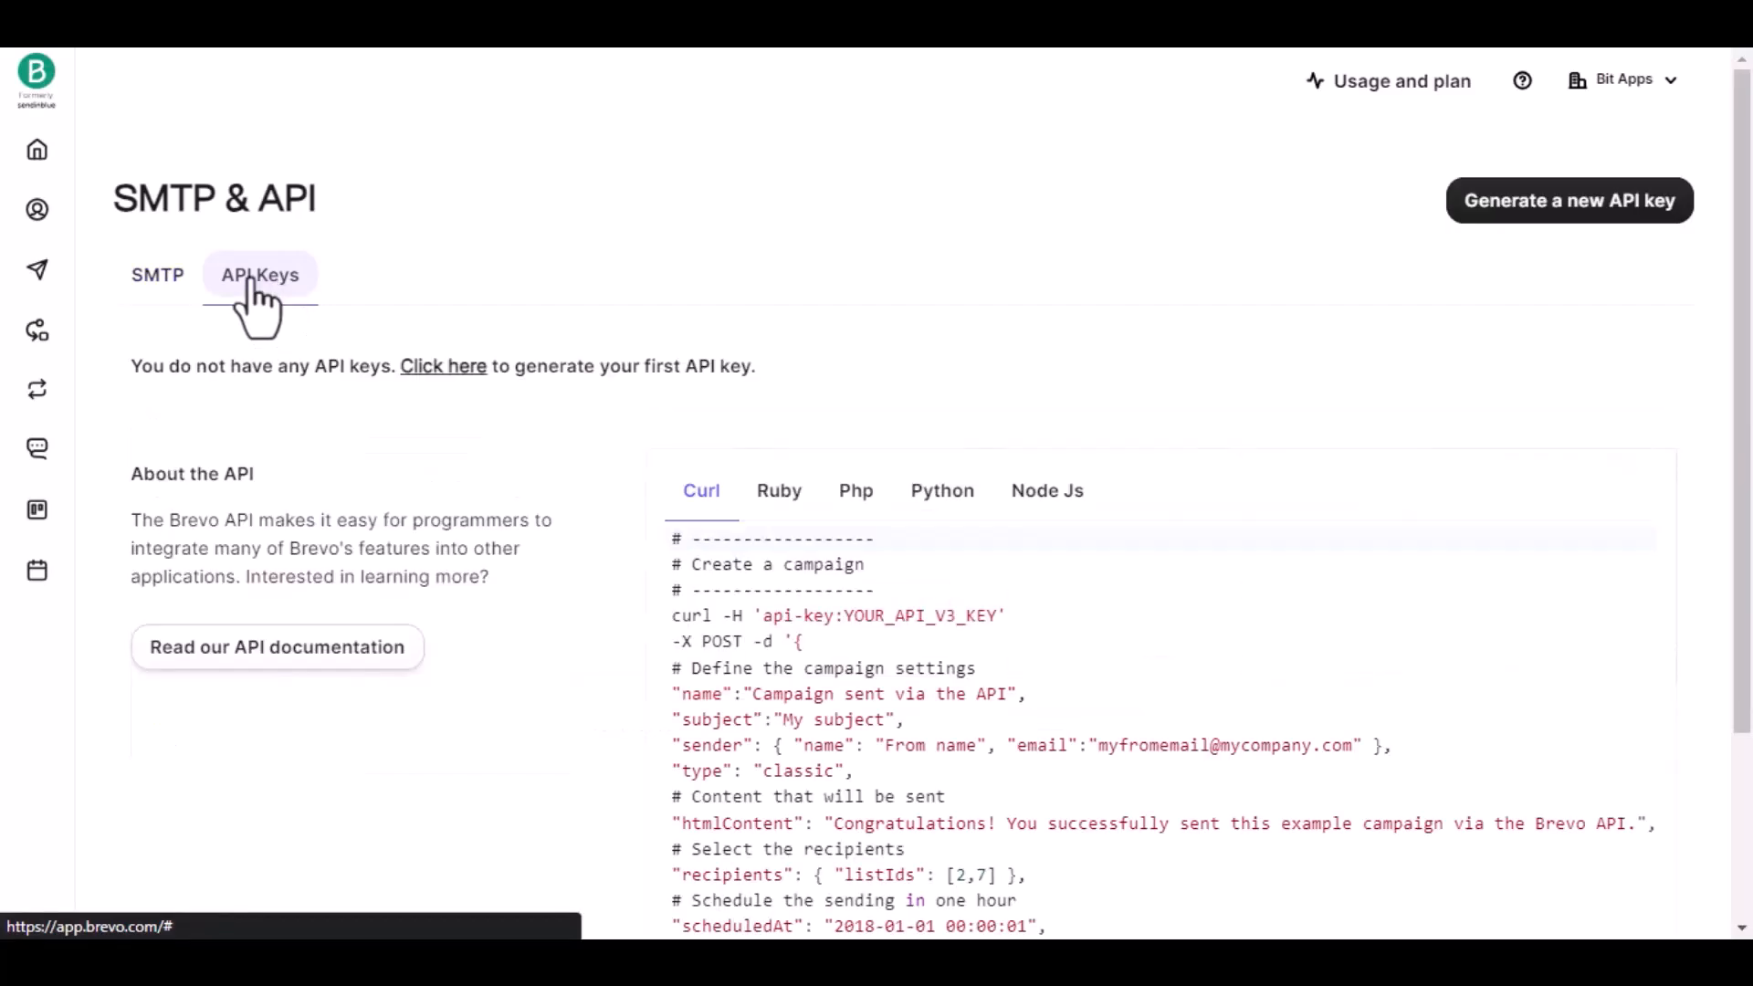
pyautogui.click(1534, 208)
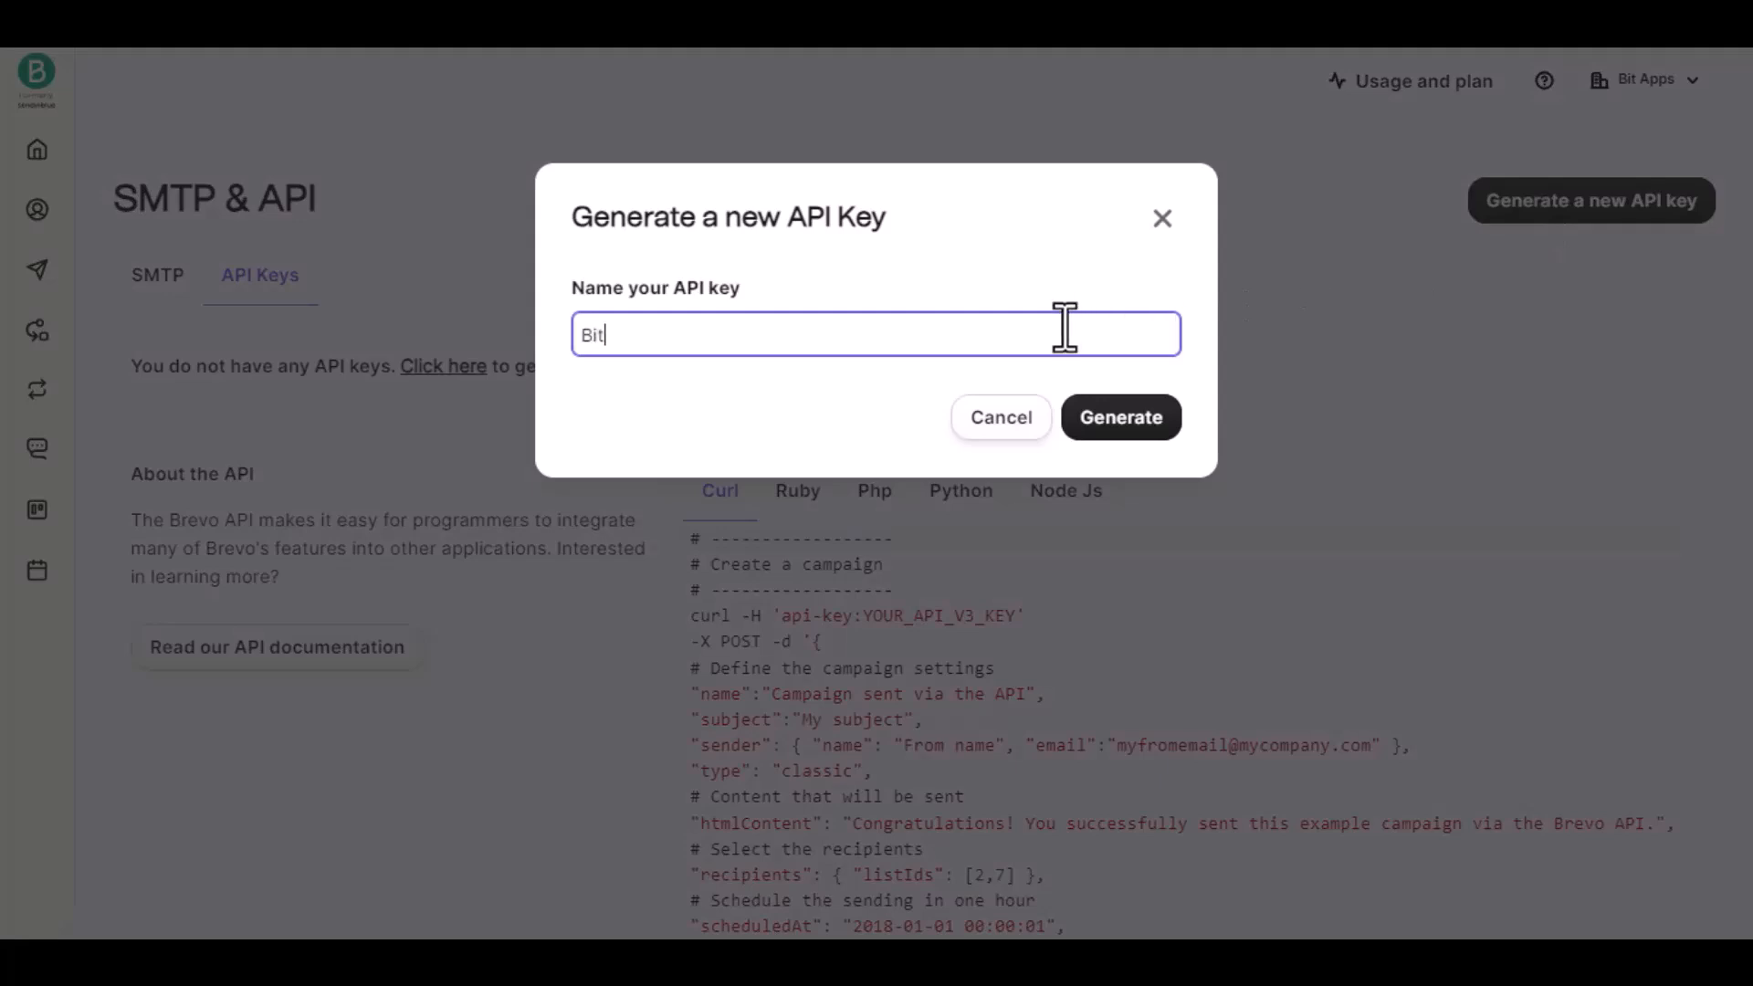
pyautogui.write('Bit Integrations')
pyautogui.click(1123, 417)
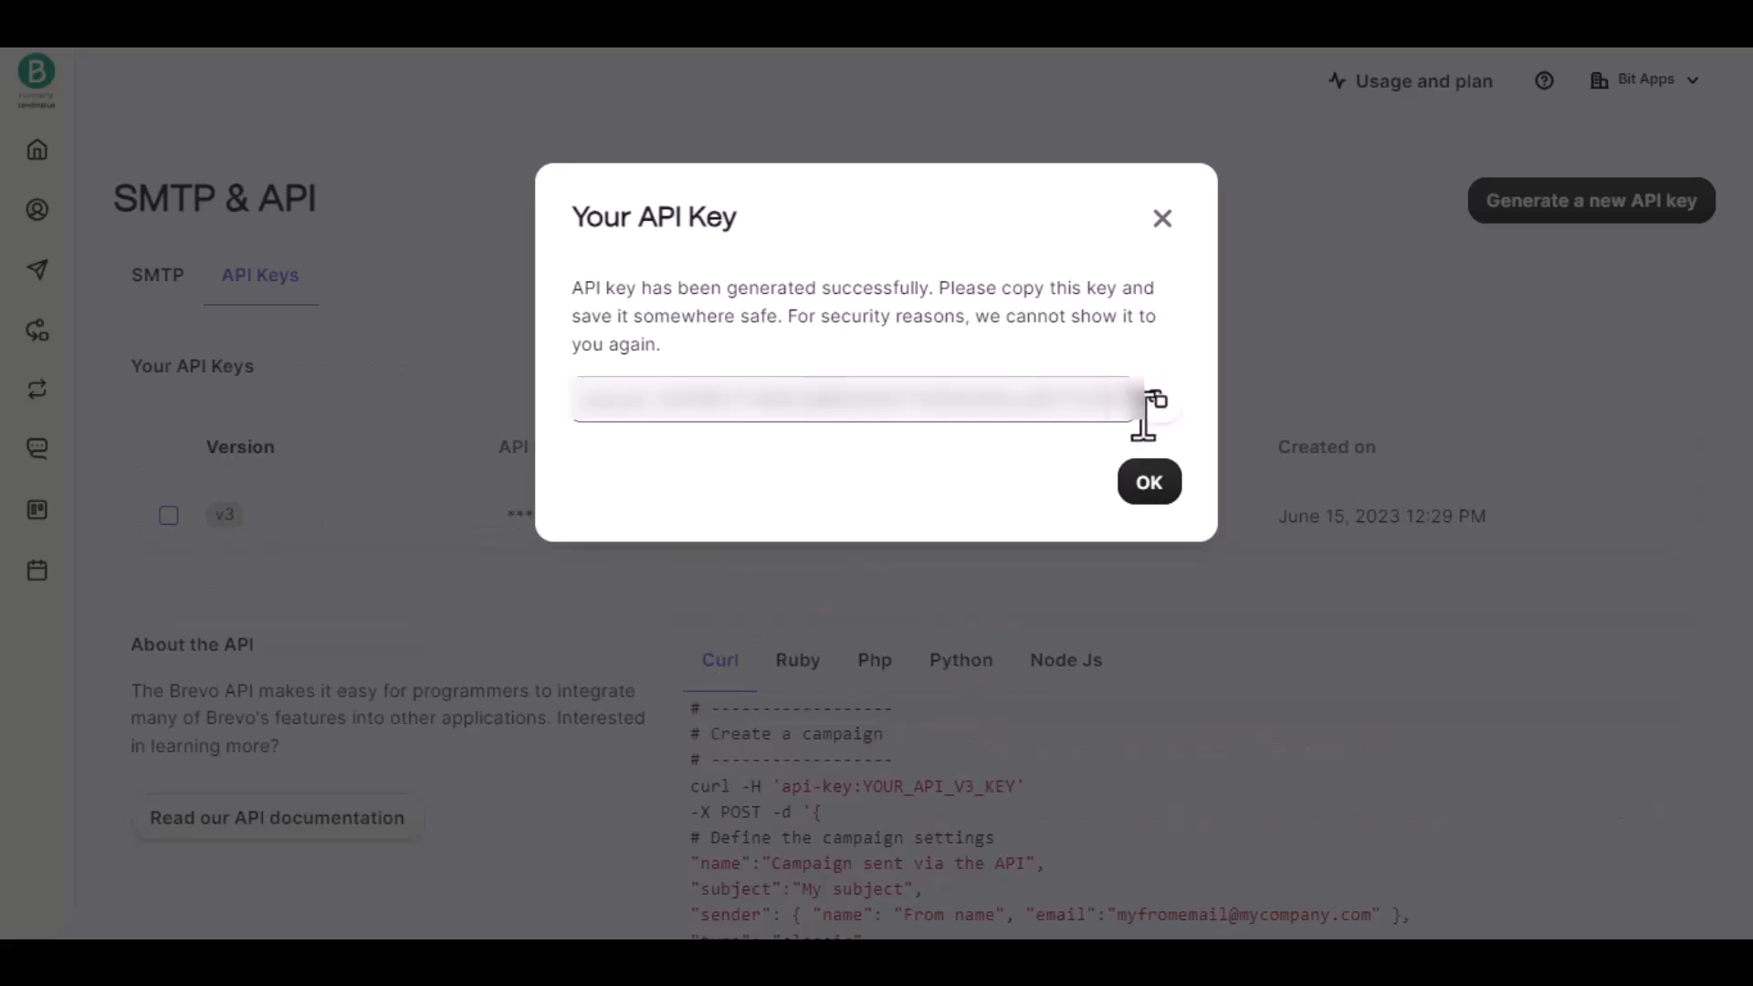
# Copy the generated API key, paste it into the API Key field, authorize it and continue.
pyautogui.click(1156, 399)
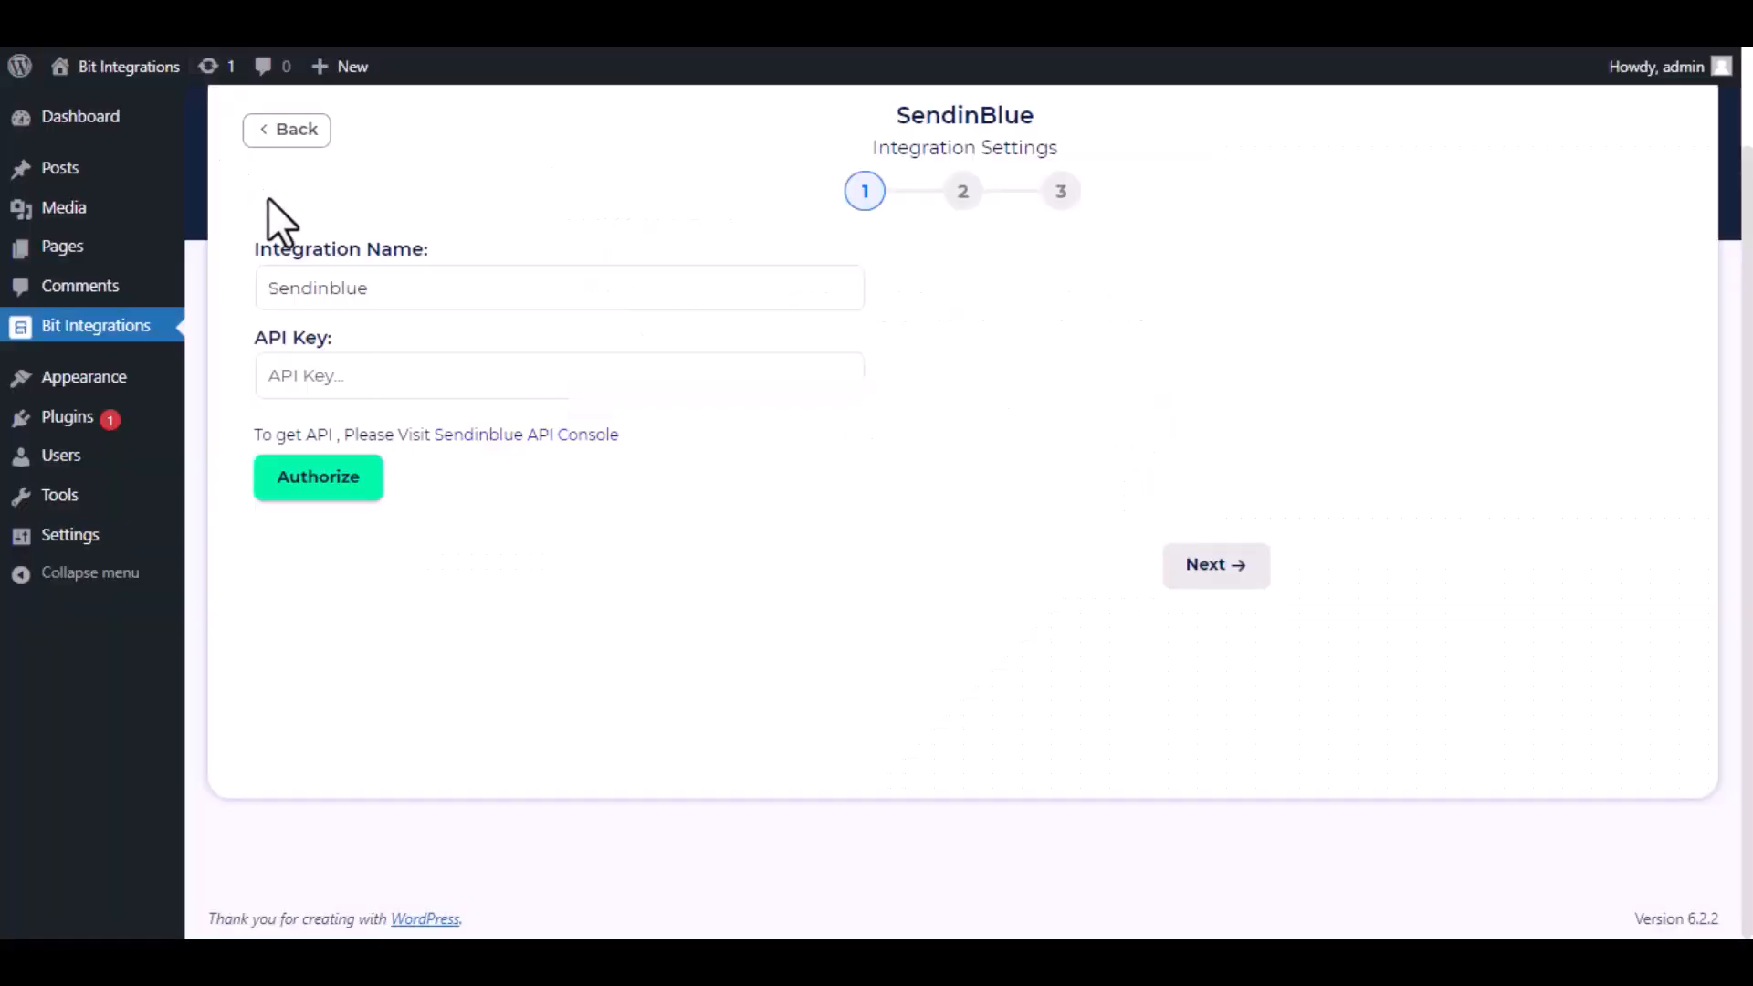
pyautogui.click(396, 368)
pyautogui.hotkey('ctrl', 'v')
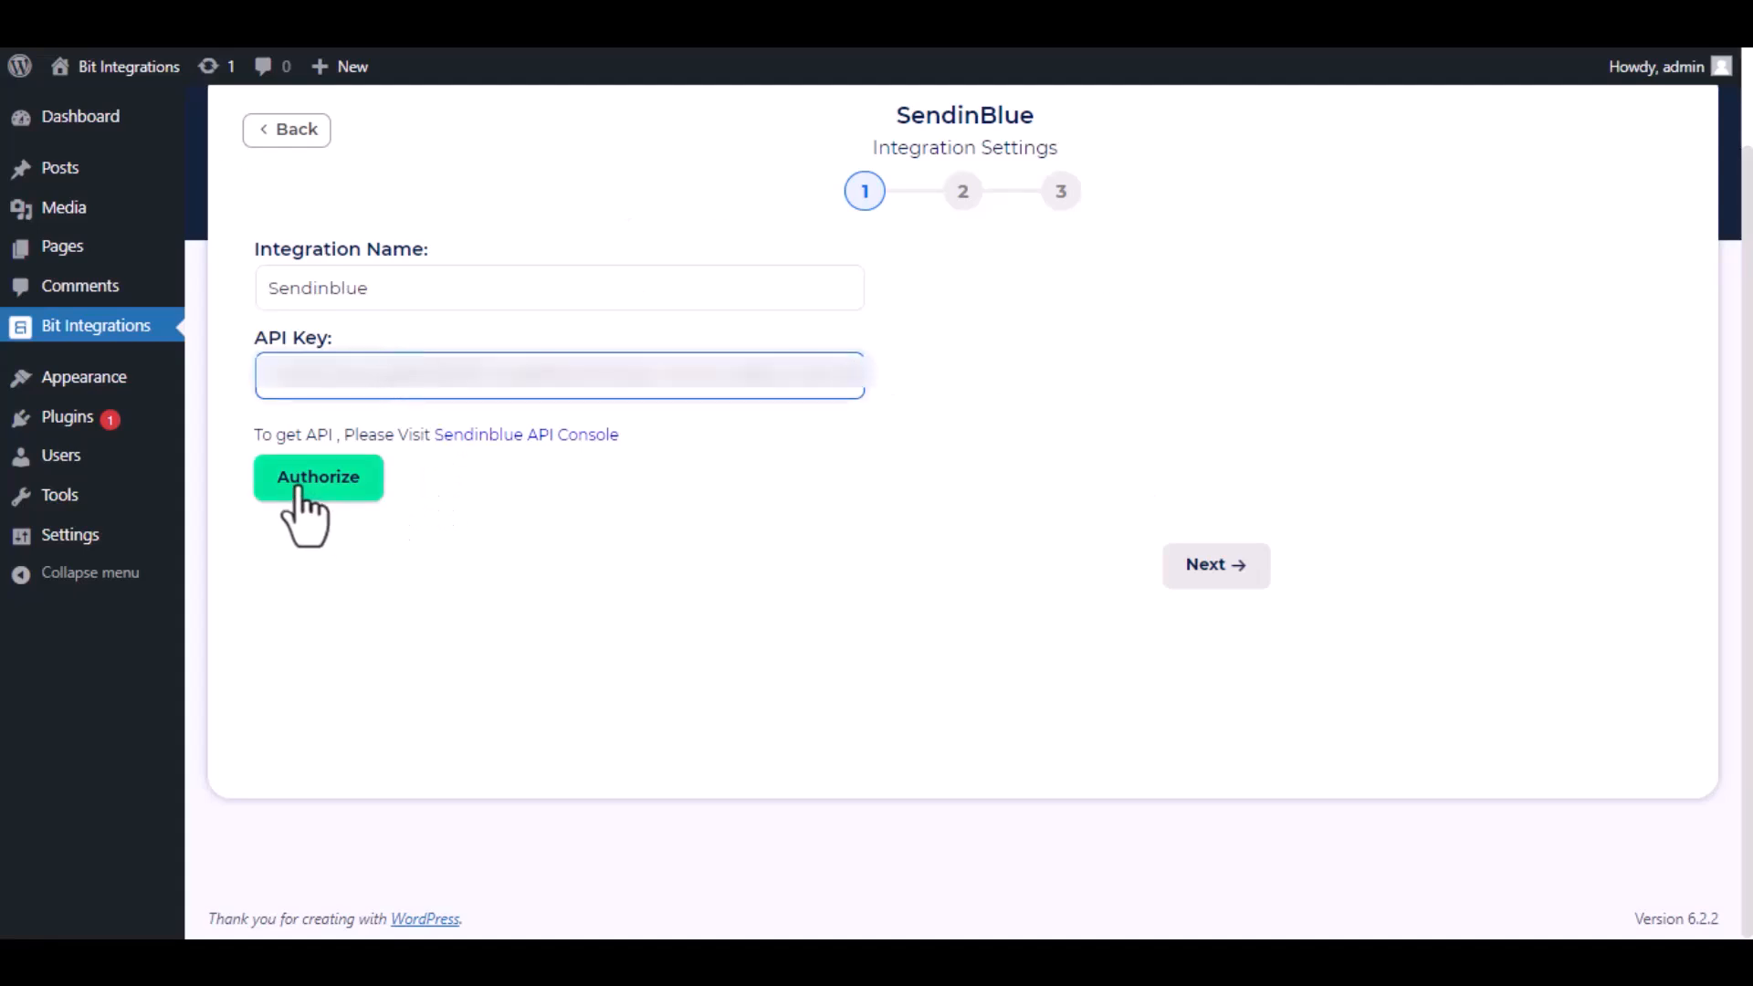
pyautogui.click(350, 491)
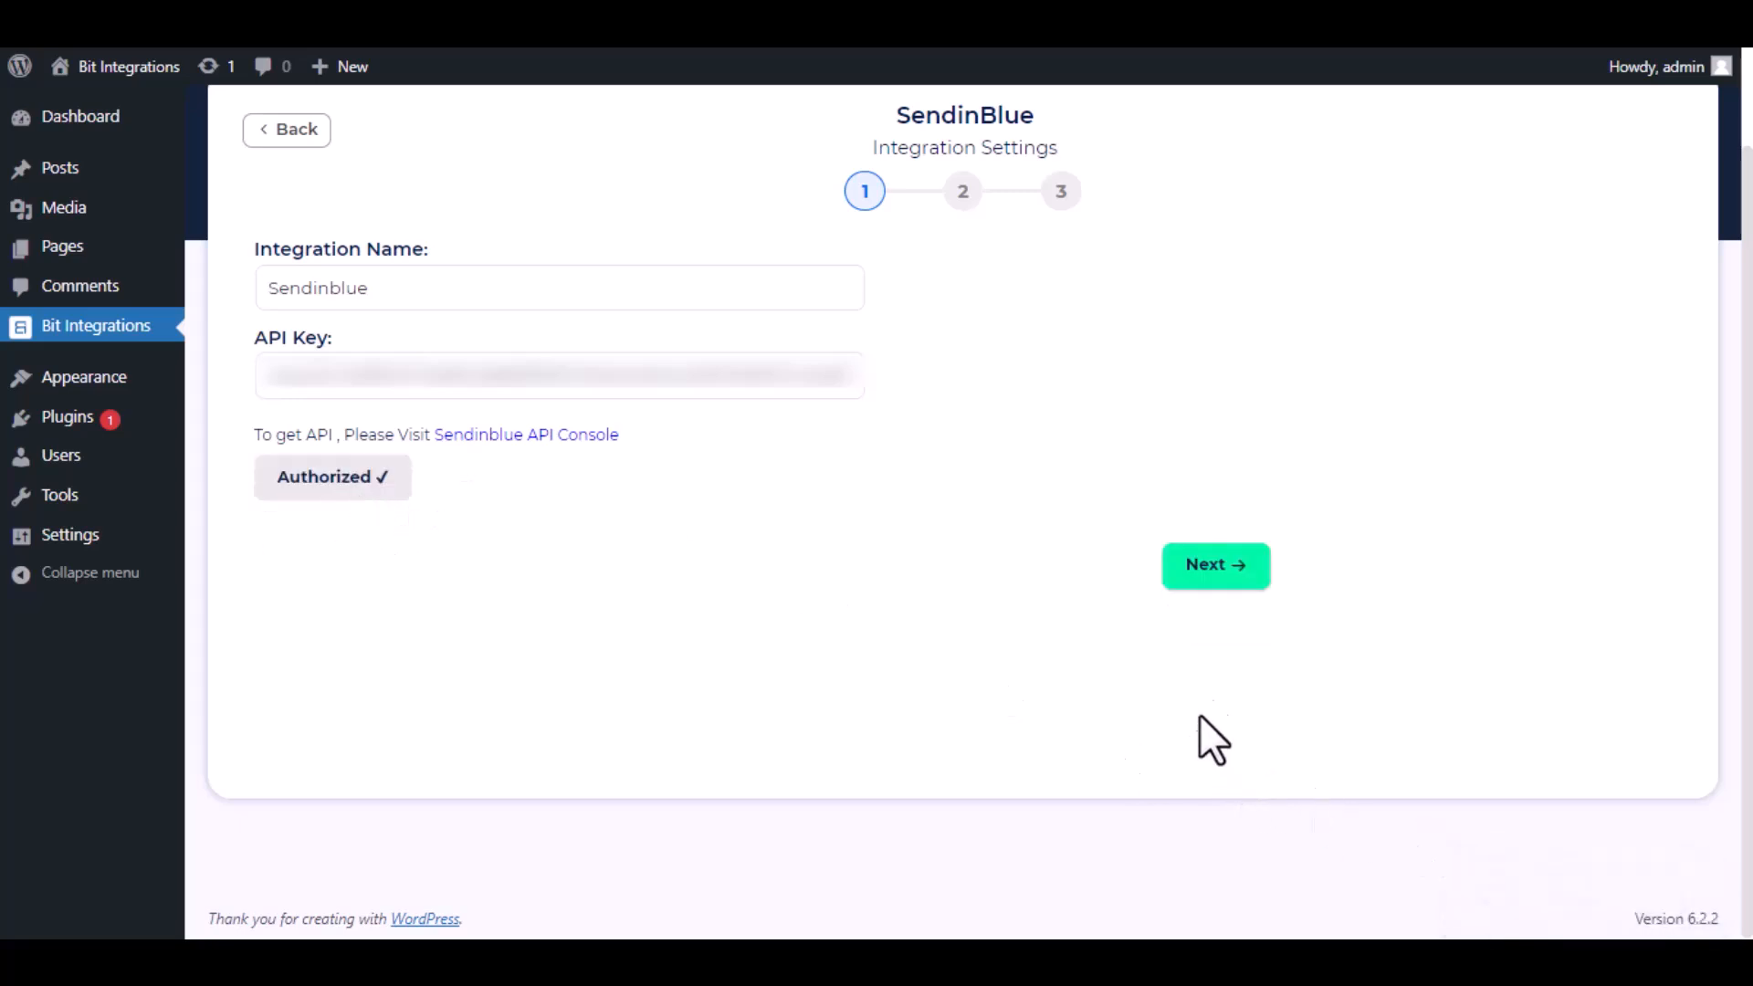
pyautogui.click(1209, 585)
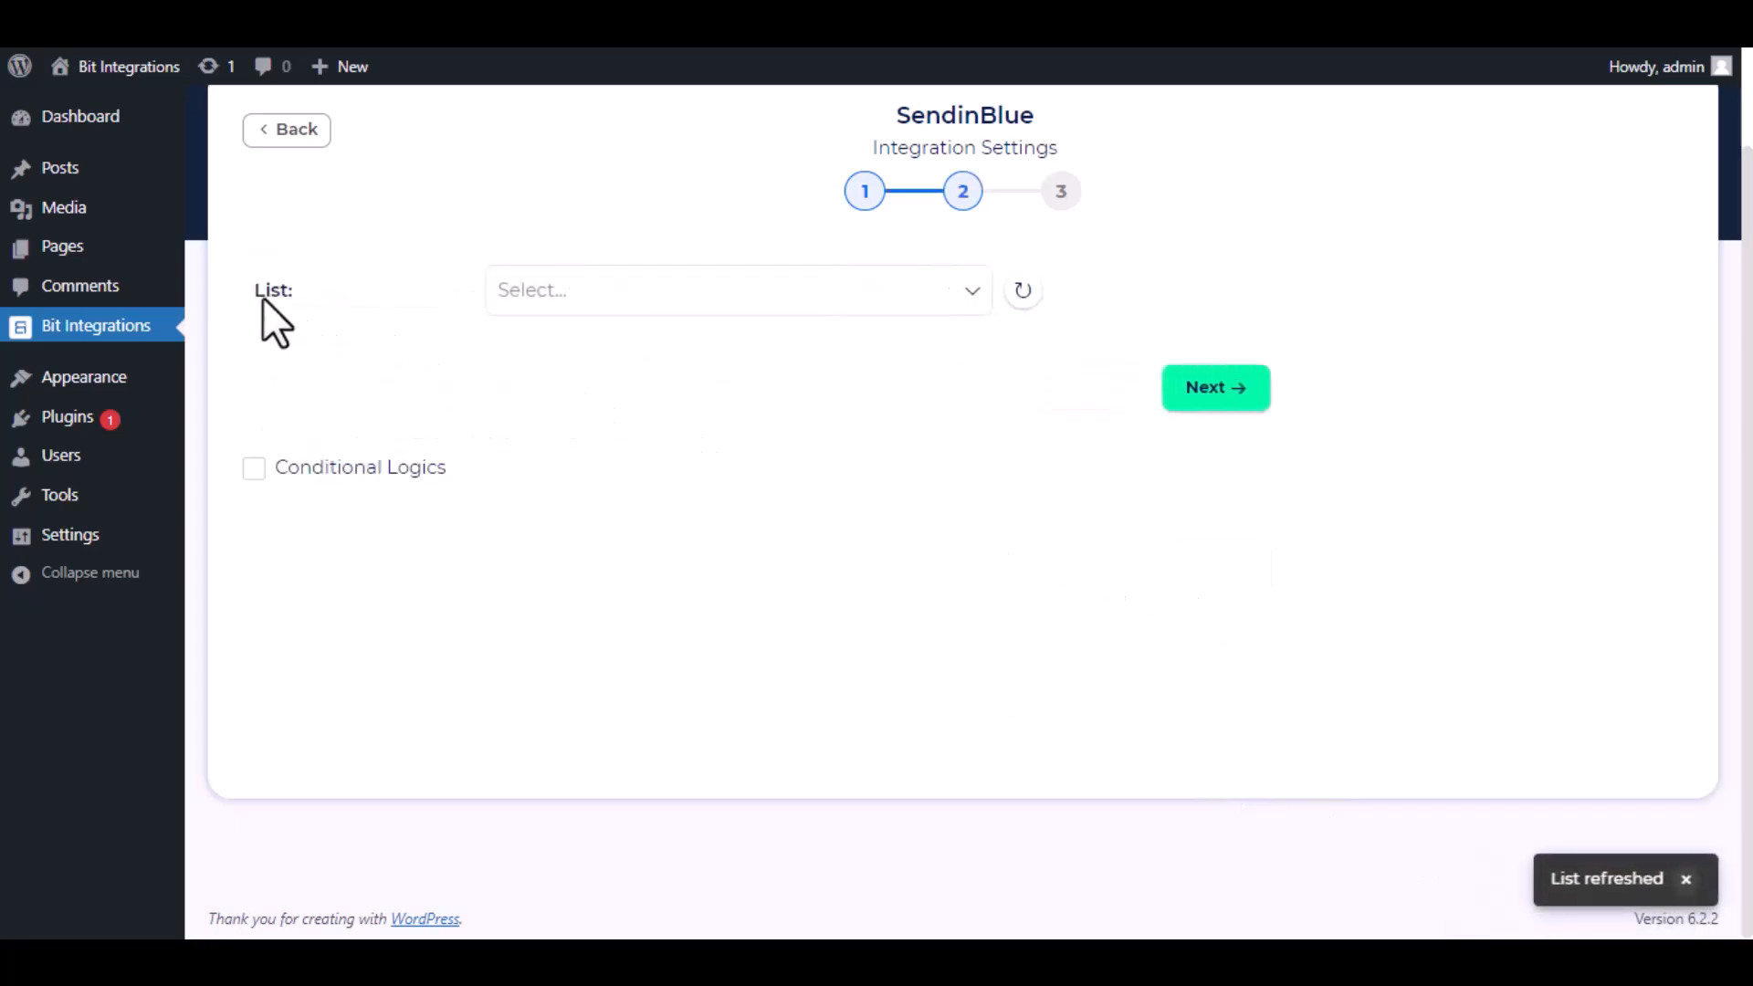
# Select the Bit Integrations list for the contacts.
pyautogui.click(654, 306)
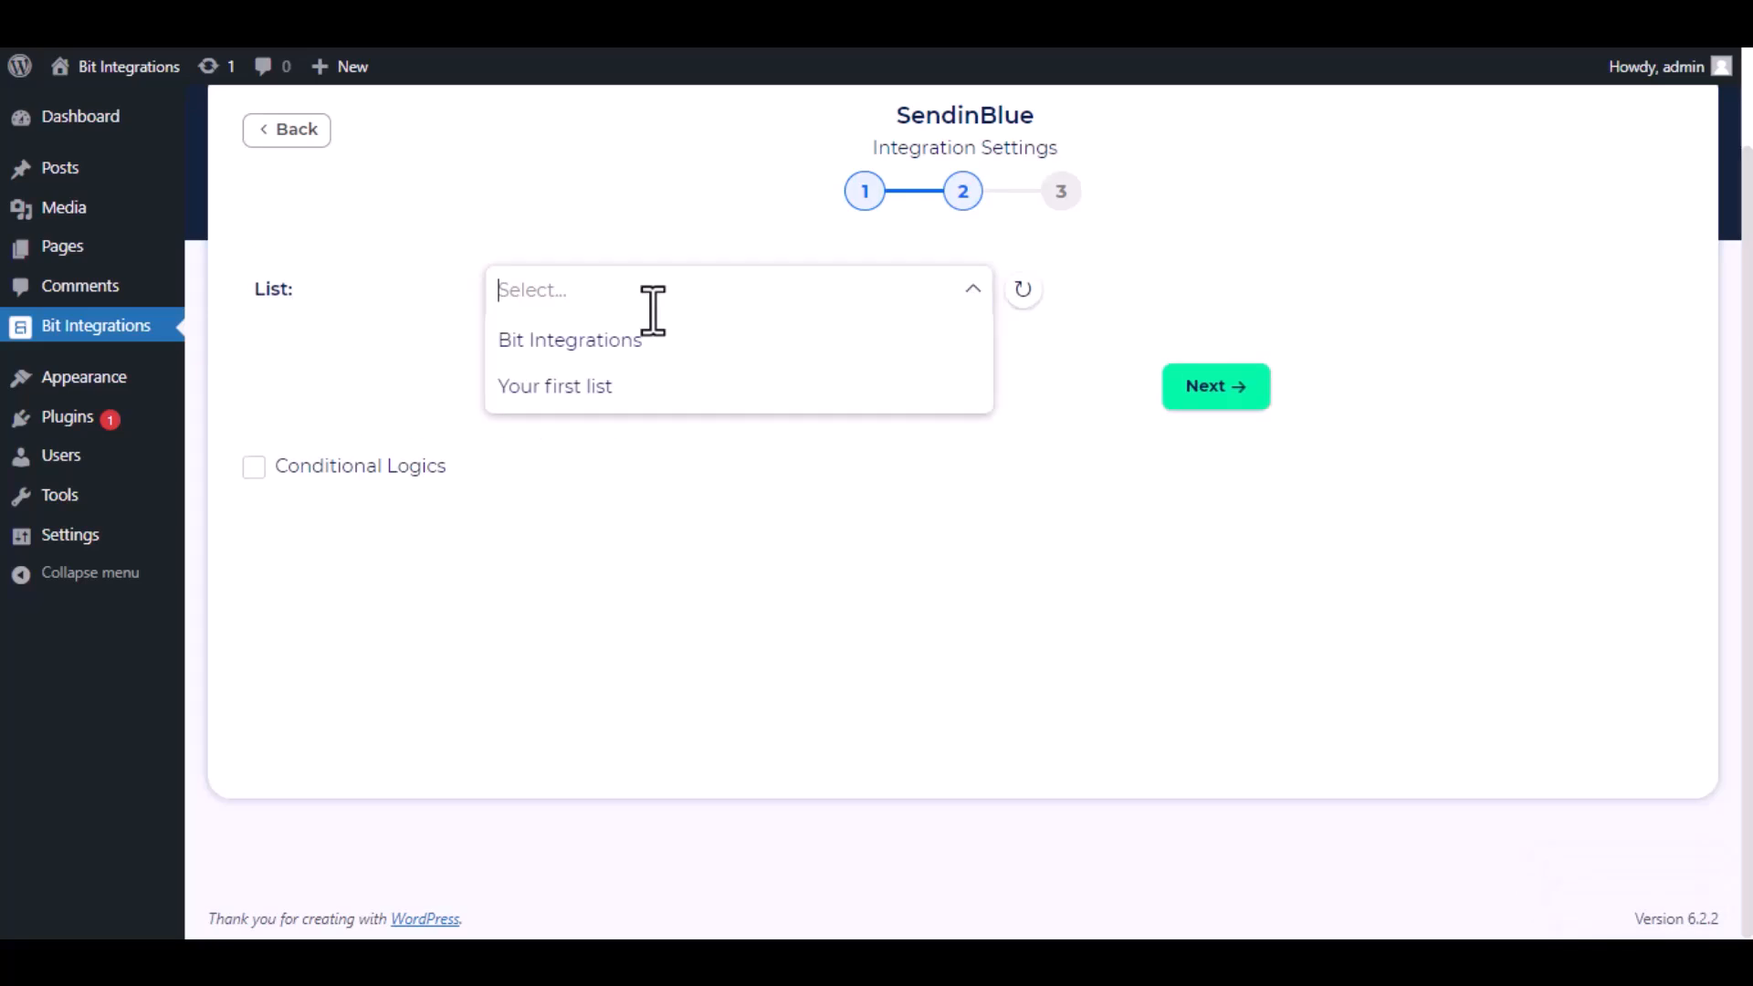
pyautogui.click(663, 349)
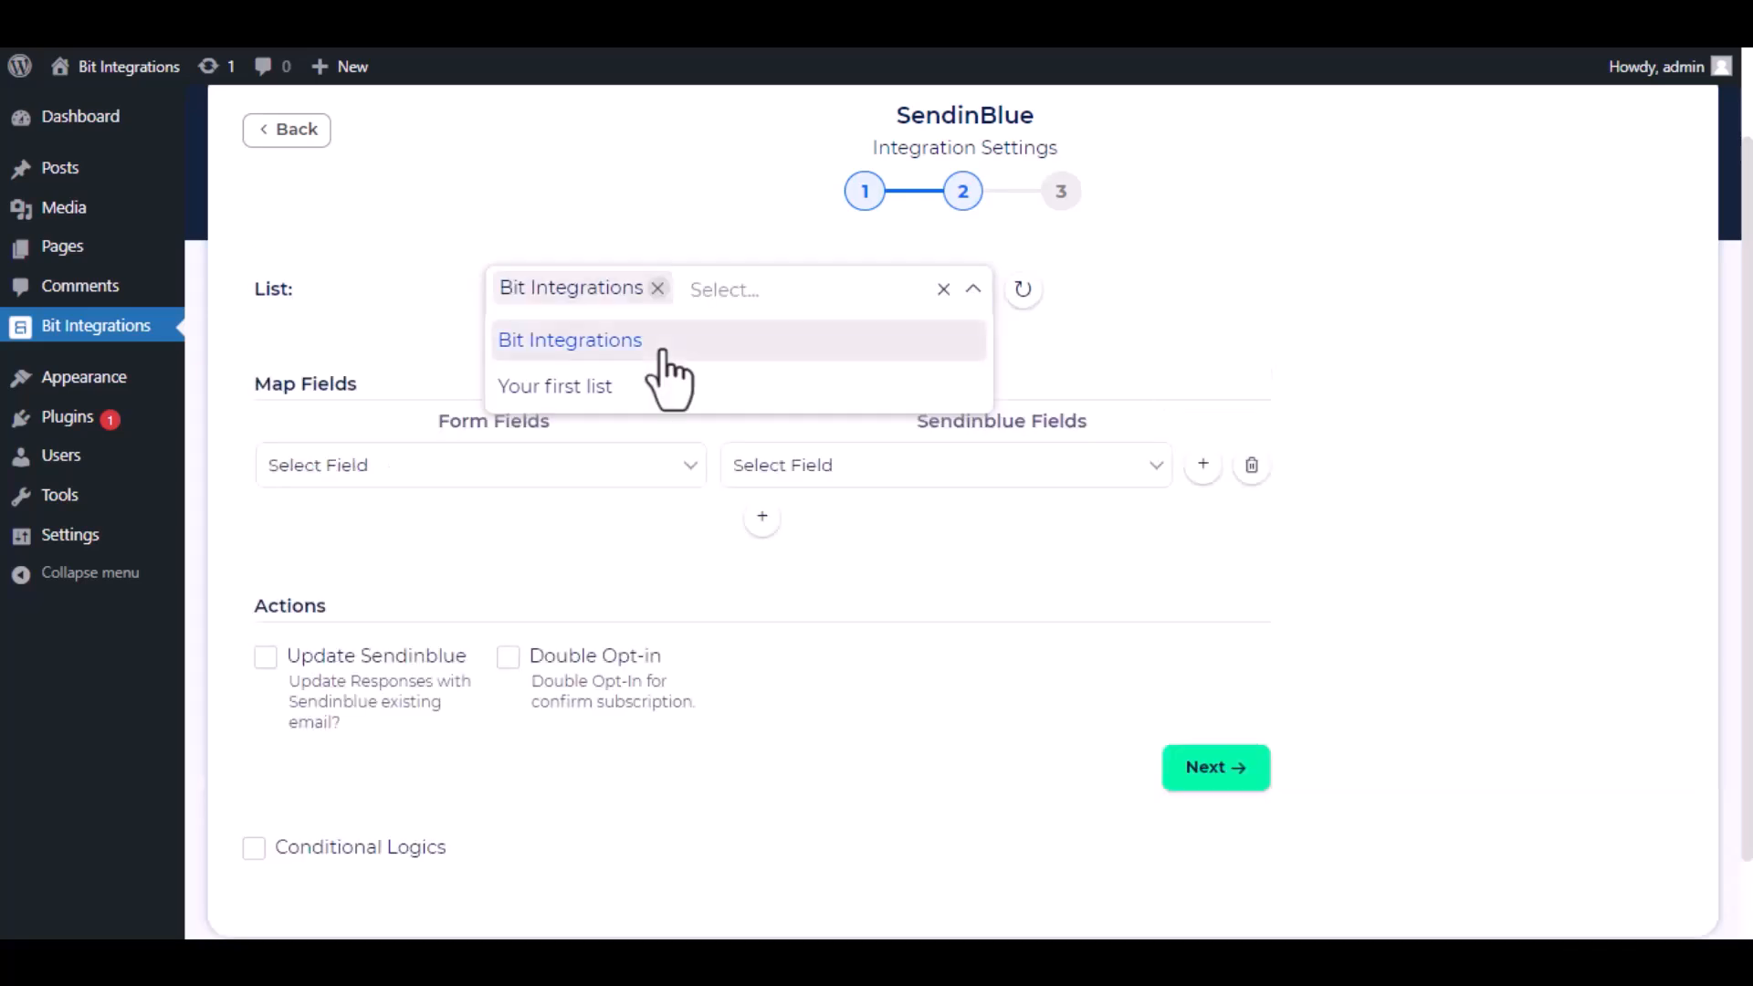
pyautogui.click(1021, 373)
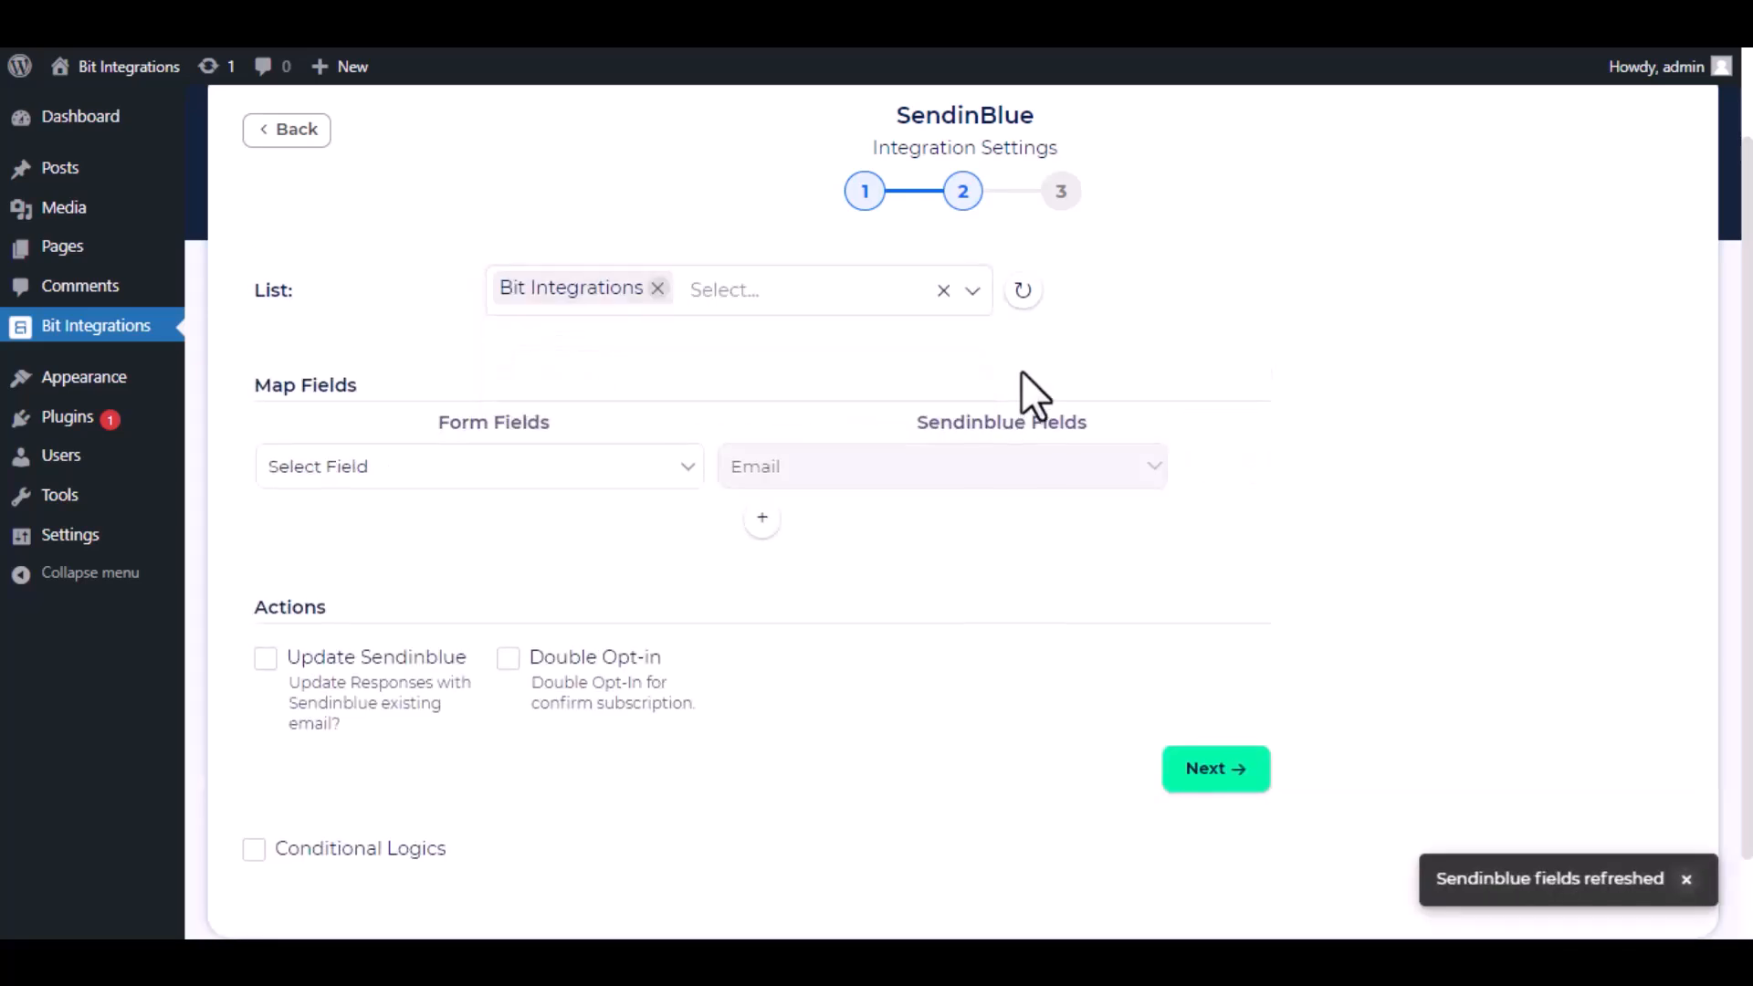
# Map the form's Email to Email and add a mapping of First Name to FIRSTNAME.
pyautogui.click(621, 470)
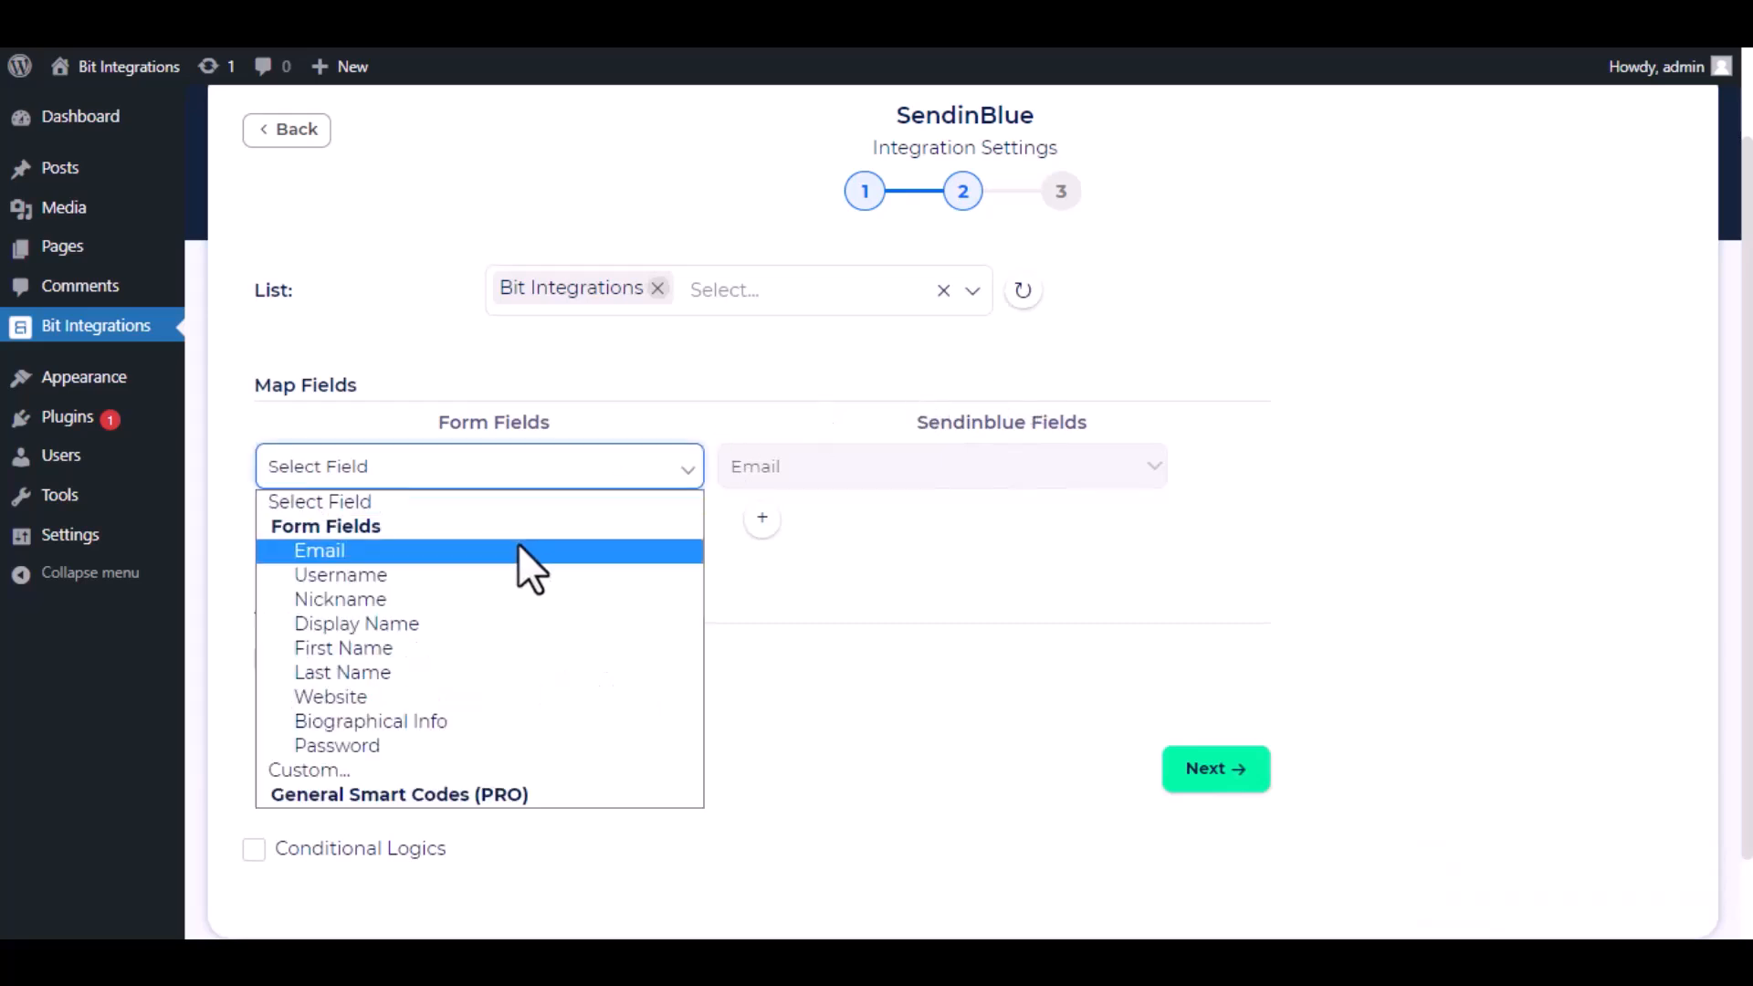
pyautogui.click(517, 547)
pyautogui.click(763, 518)
pyautogui.click(849, 528)
pyautogui.click(840, 609)
pyautogui.click(539, 525)
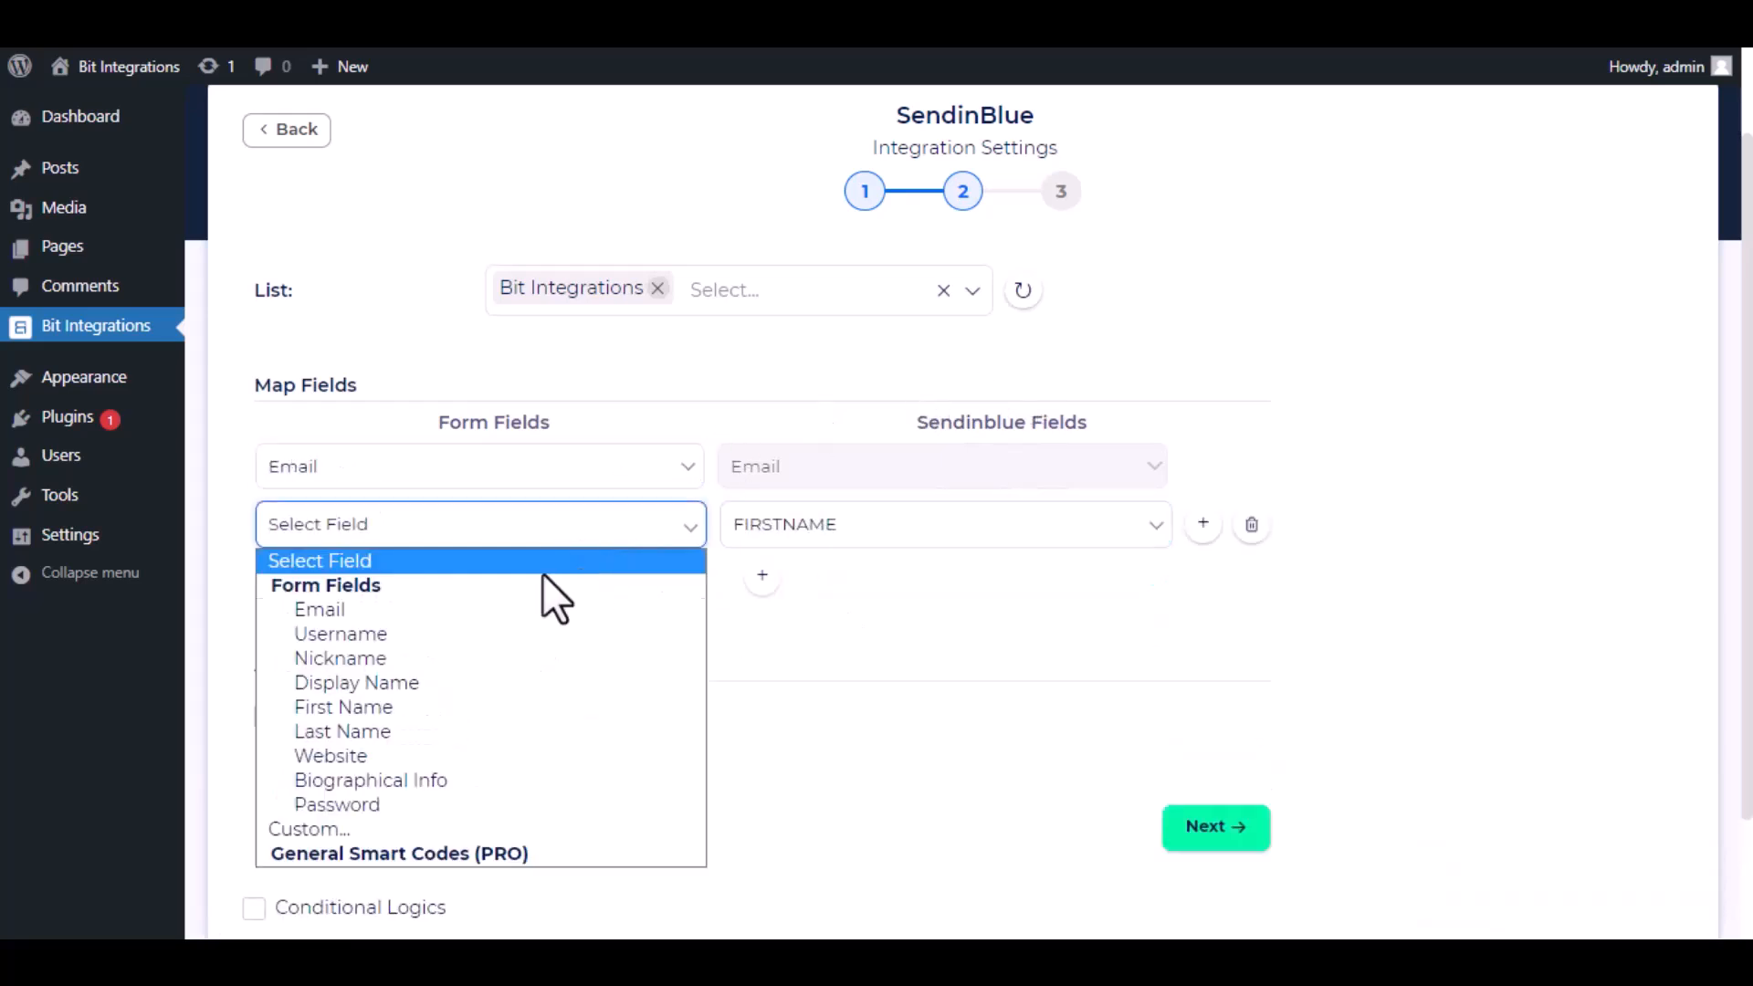
pyautogui.click(523, 708)
# Add another mapping of the form's Last Name to LASTNAME.
pyautogui.click(762, 575)
pyautogui.click(776, 585)
pyautogui.click(844, 642)
pyautogui.click(639, 584)
pyautogui.click(501, 786)
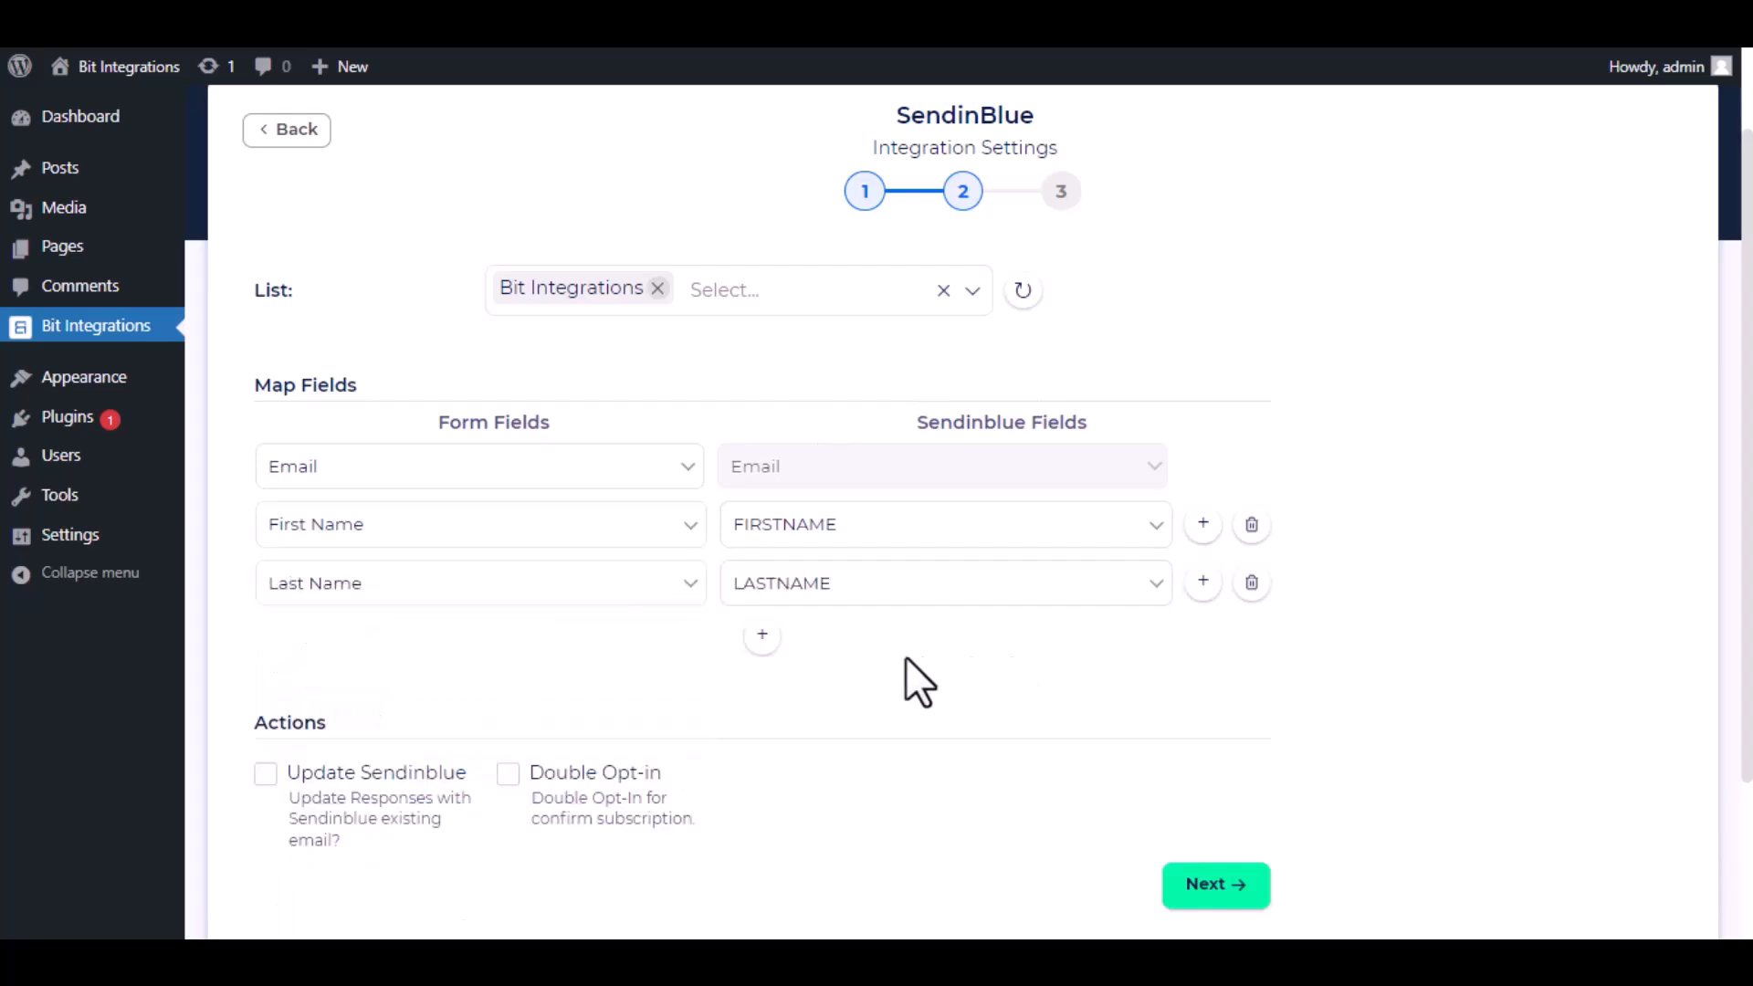
pyautogui.scroll(-3, 841, 681)
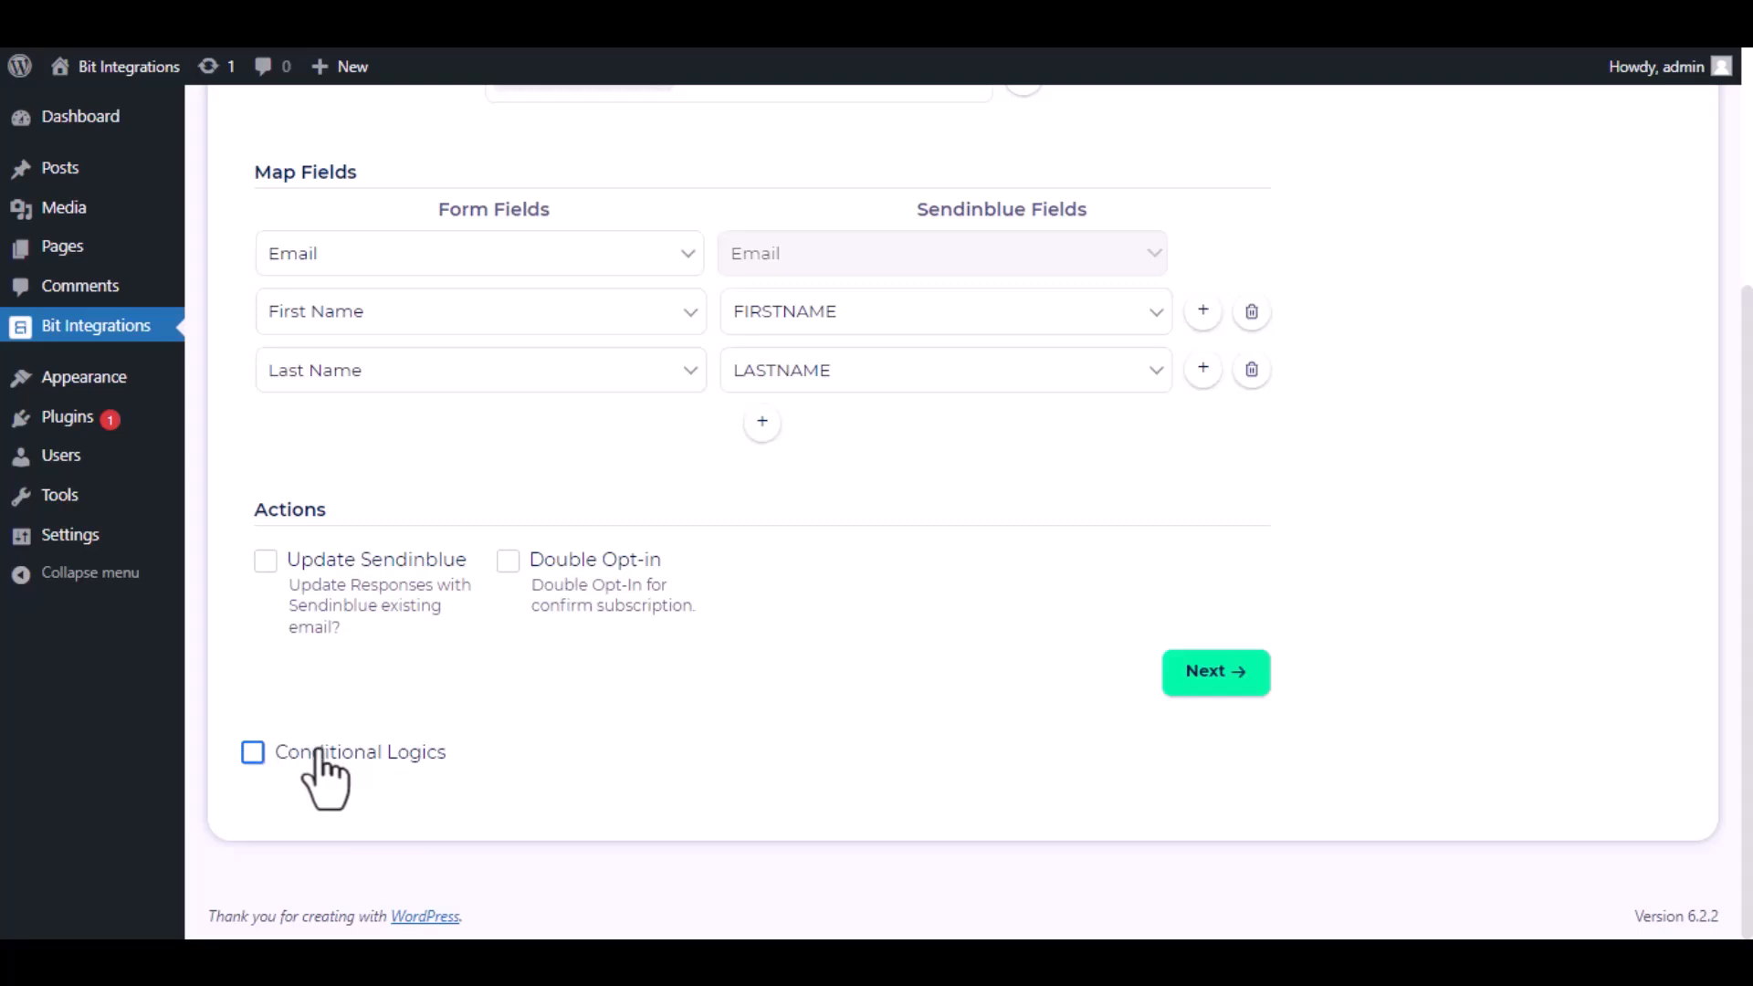
pyautogui.click(253, 753)
pyautogui.scroll(-2, 485, 699)
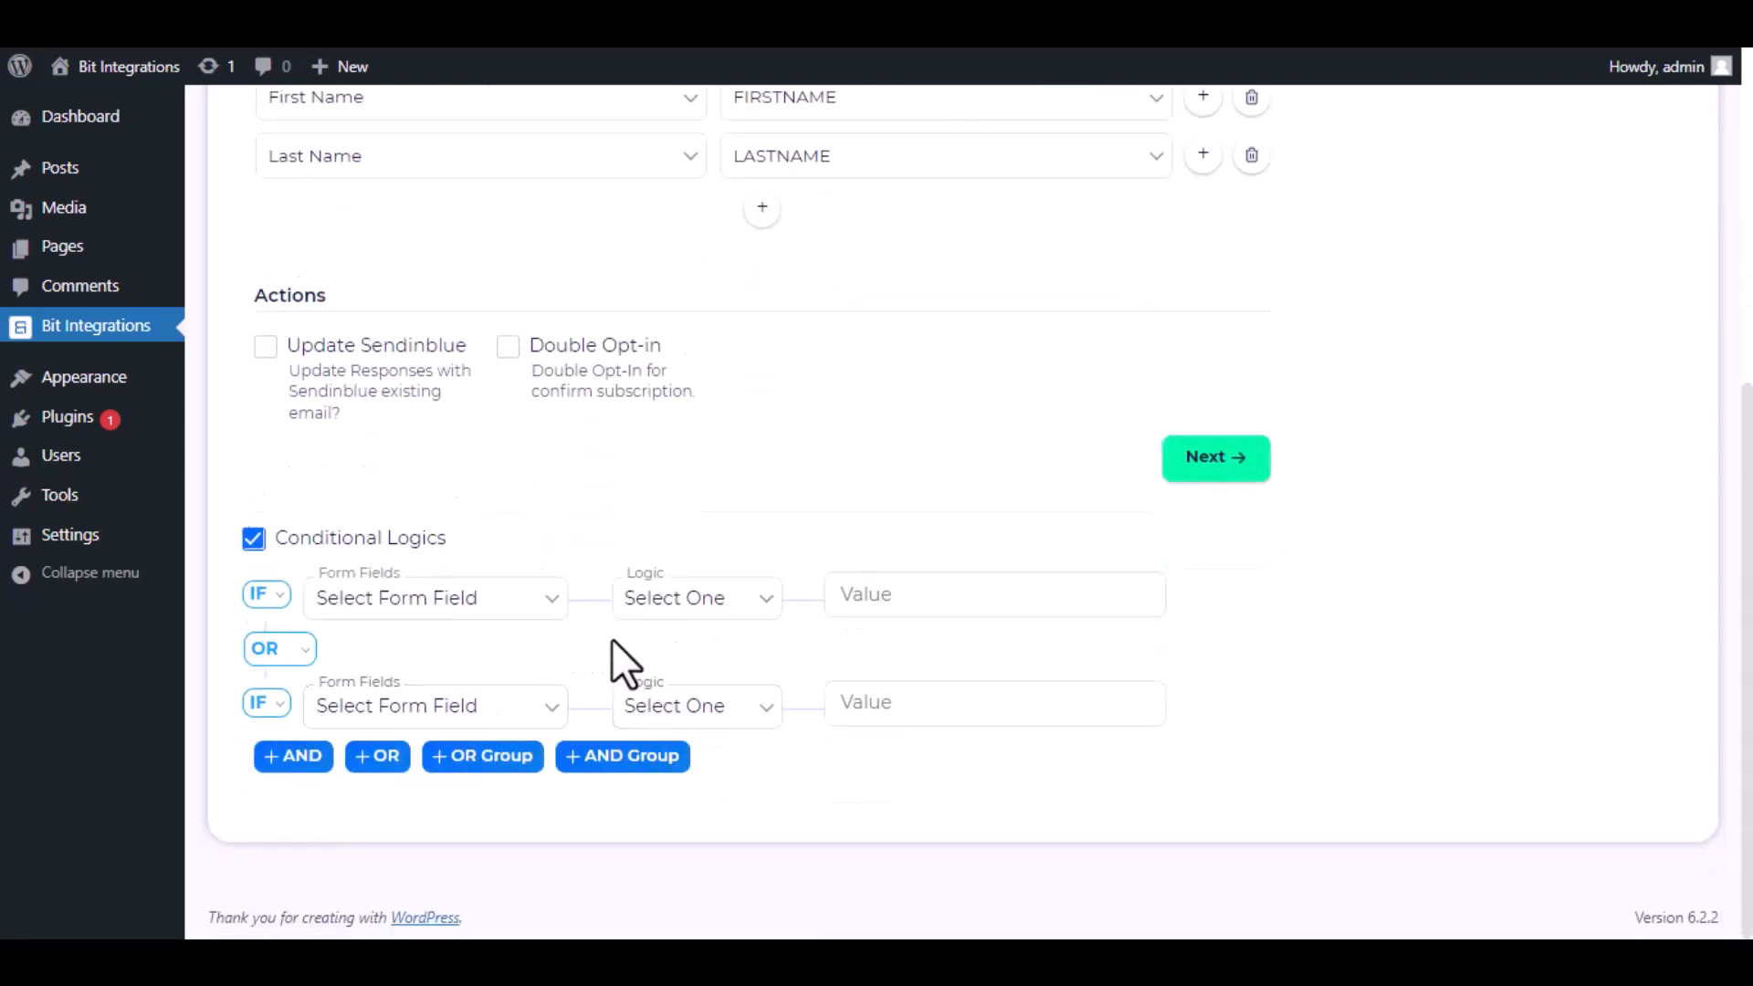
pyautogui.click(253, 540)
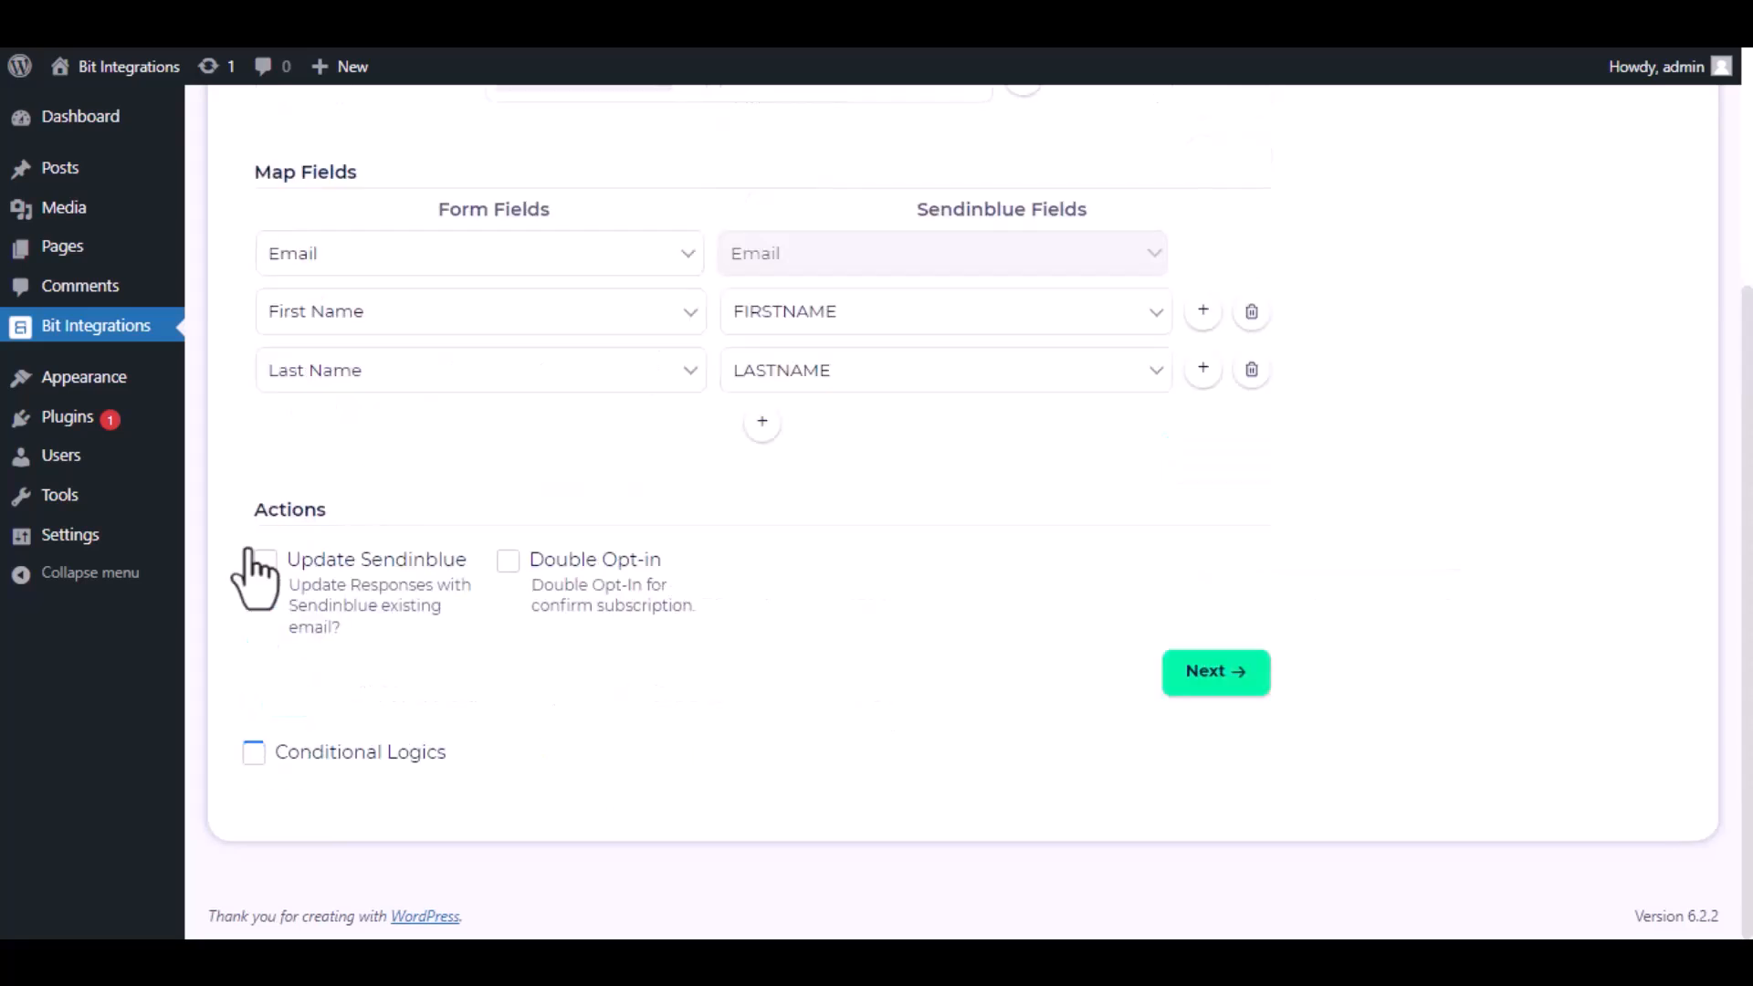
# Continue to the final step and finish and save the integration.
pyautogui.click(1228, 685)
pyautogui.click(972, 382)
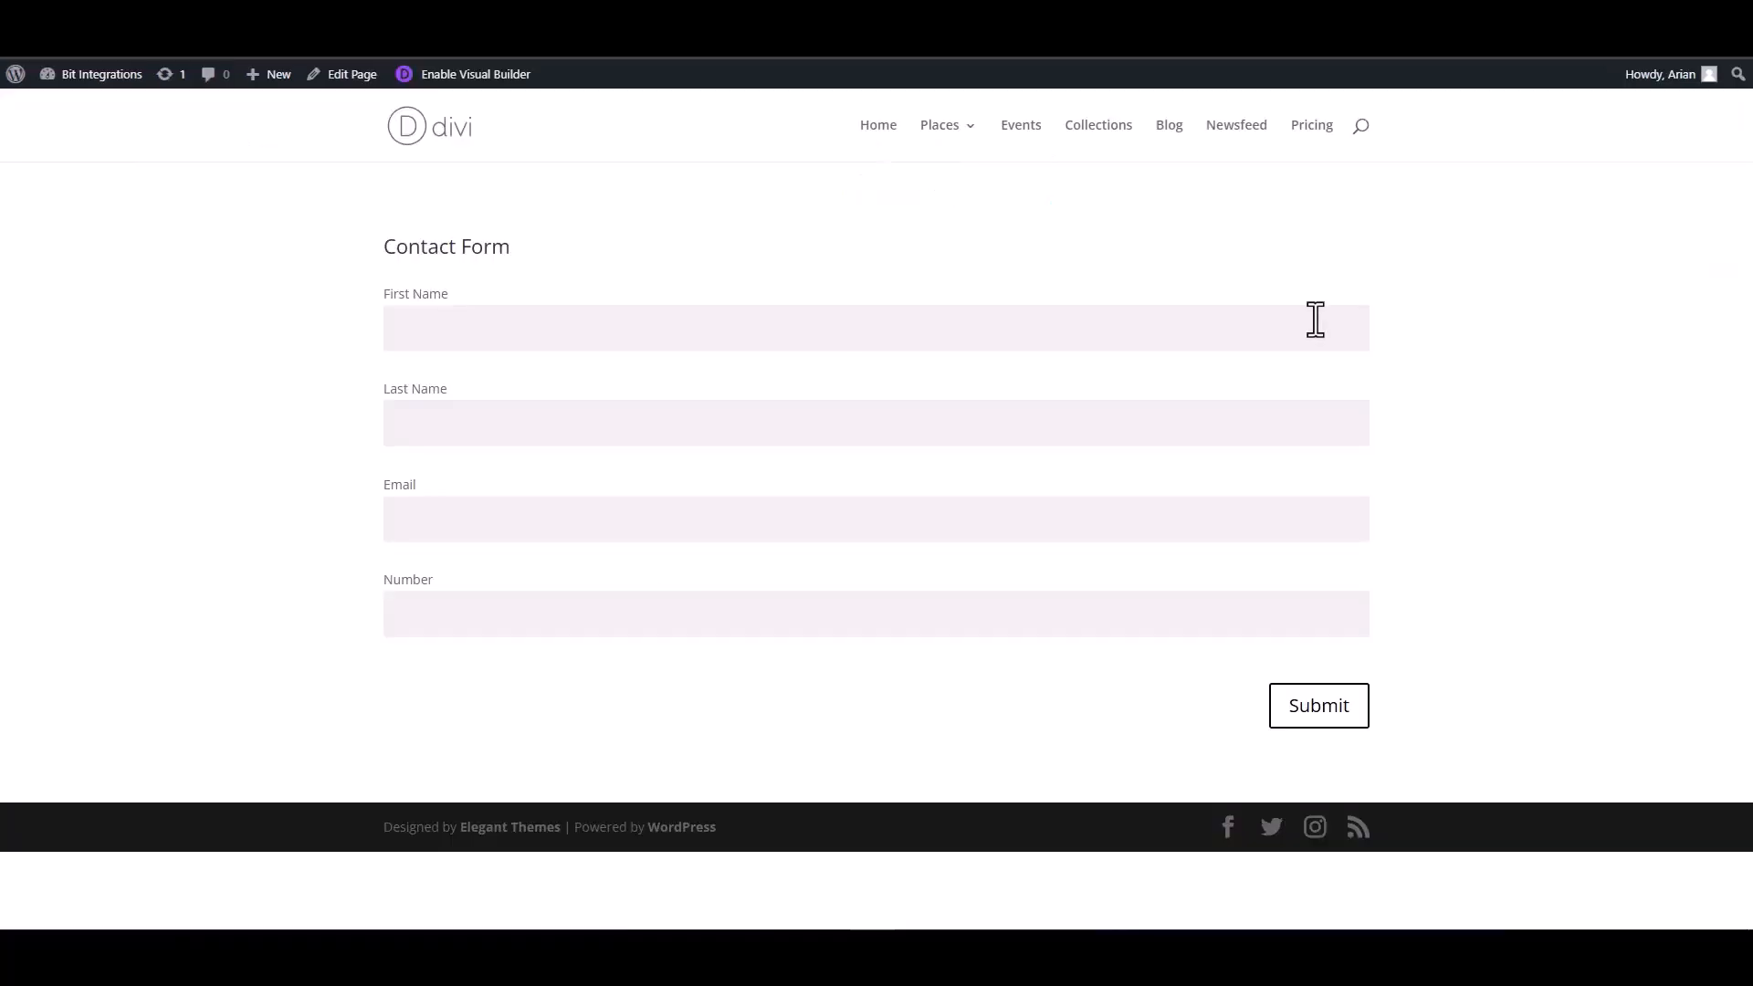
pyautogui.click(1315, 319)
# Fill in the contact form with first name Bit, last name Integrations and a support e-mail address, and submit it.
pyautogui.click(1242, 429)
pyautogui.click(1244, 519)
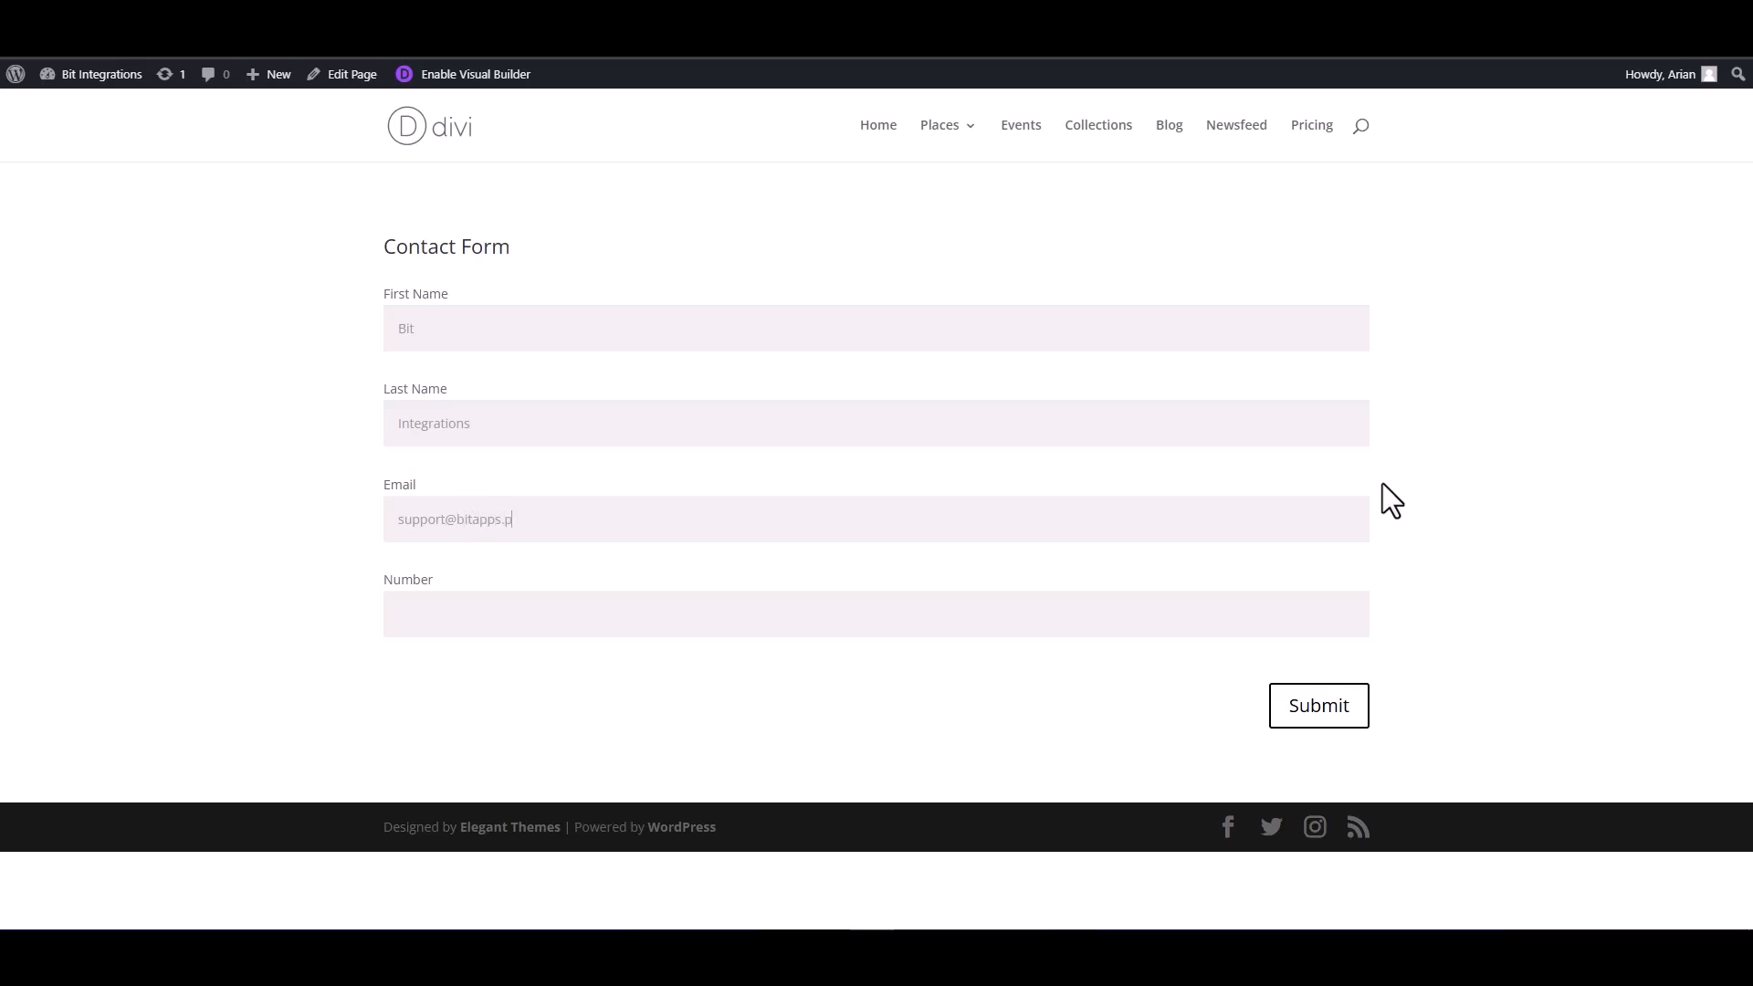
pyautogui.click(1279, 619)
pyautogui.click(1330, 718)
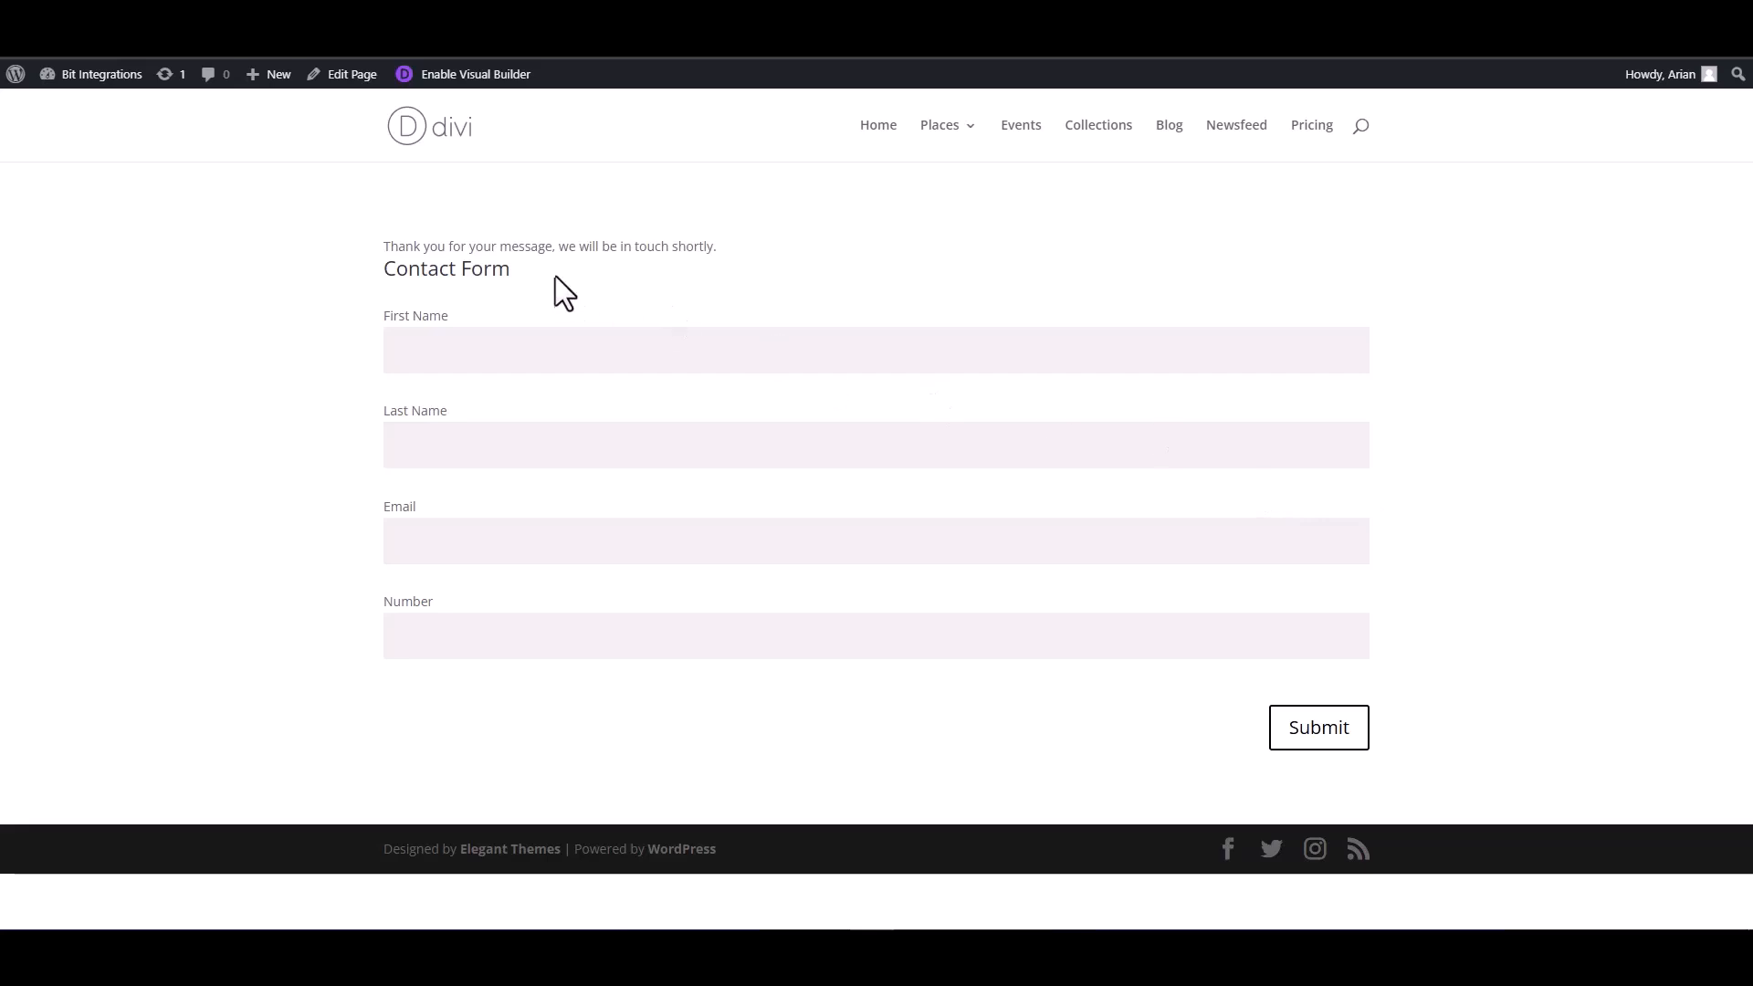
pyautogui.moveTo(718, 247); pyautogui.dragTo(384, 247)
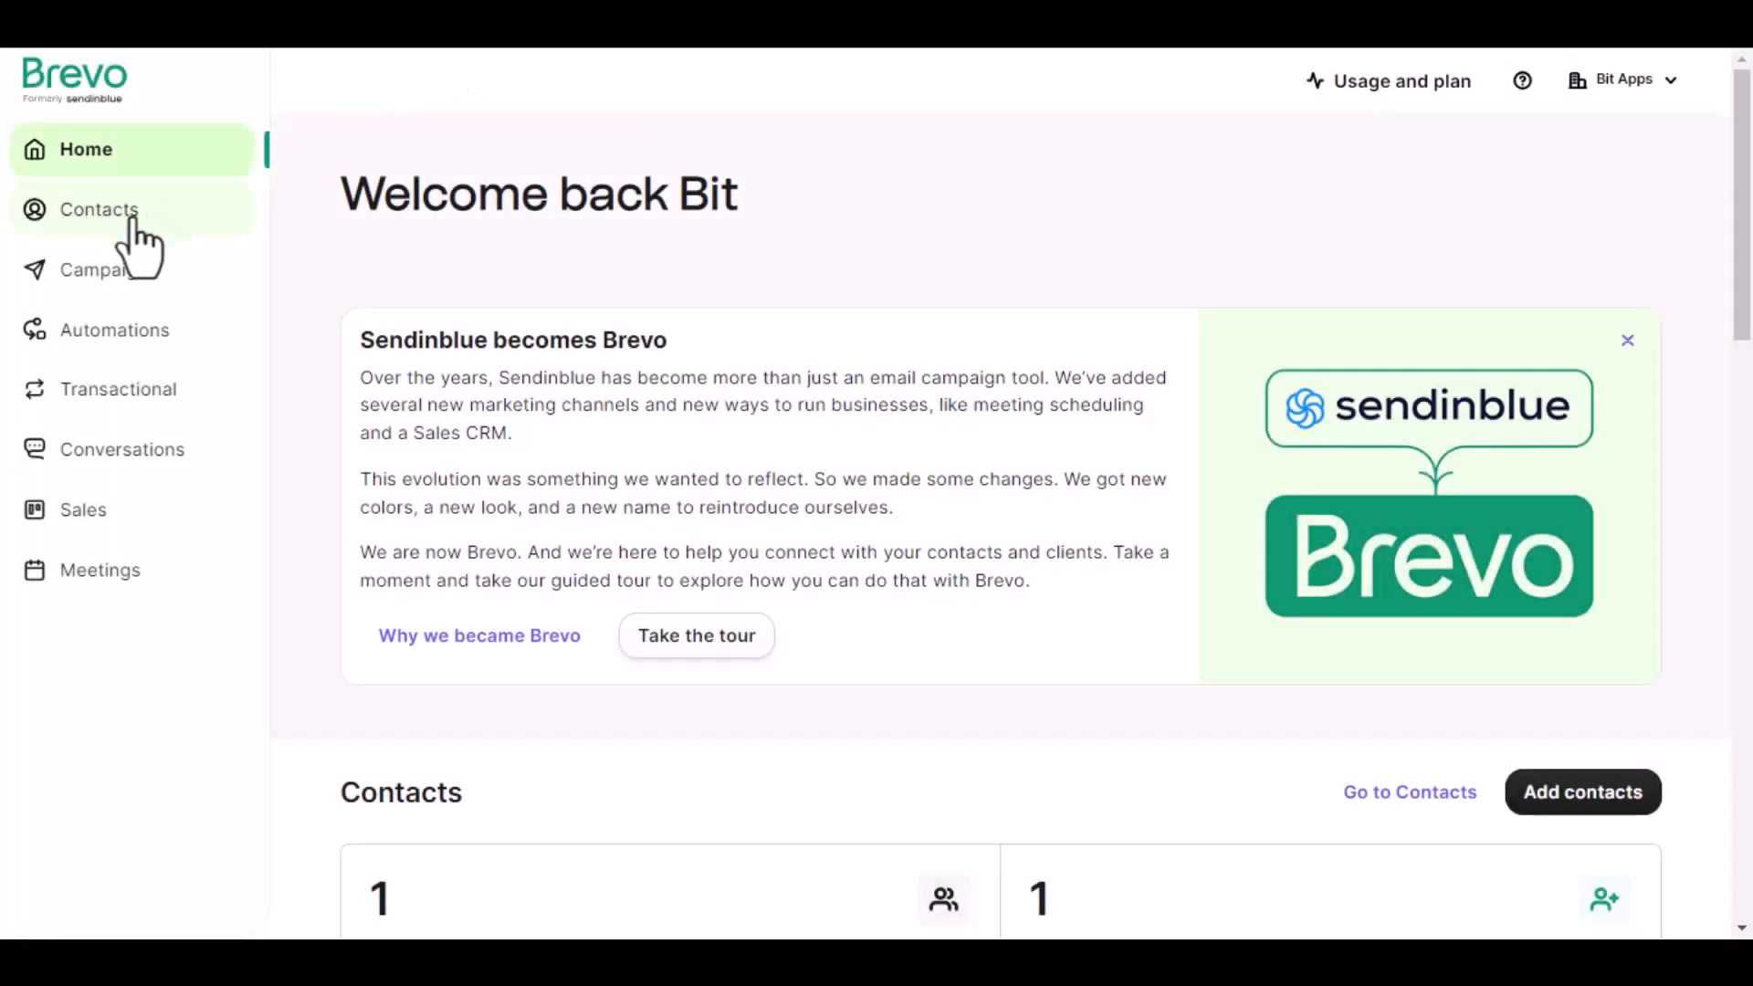
# In Brevo, open the Bit Integrations contact list to examine the contacts it contains.
pyautogui.click(128, 229)
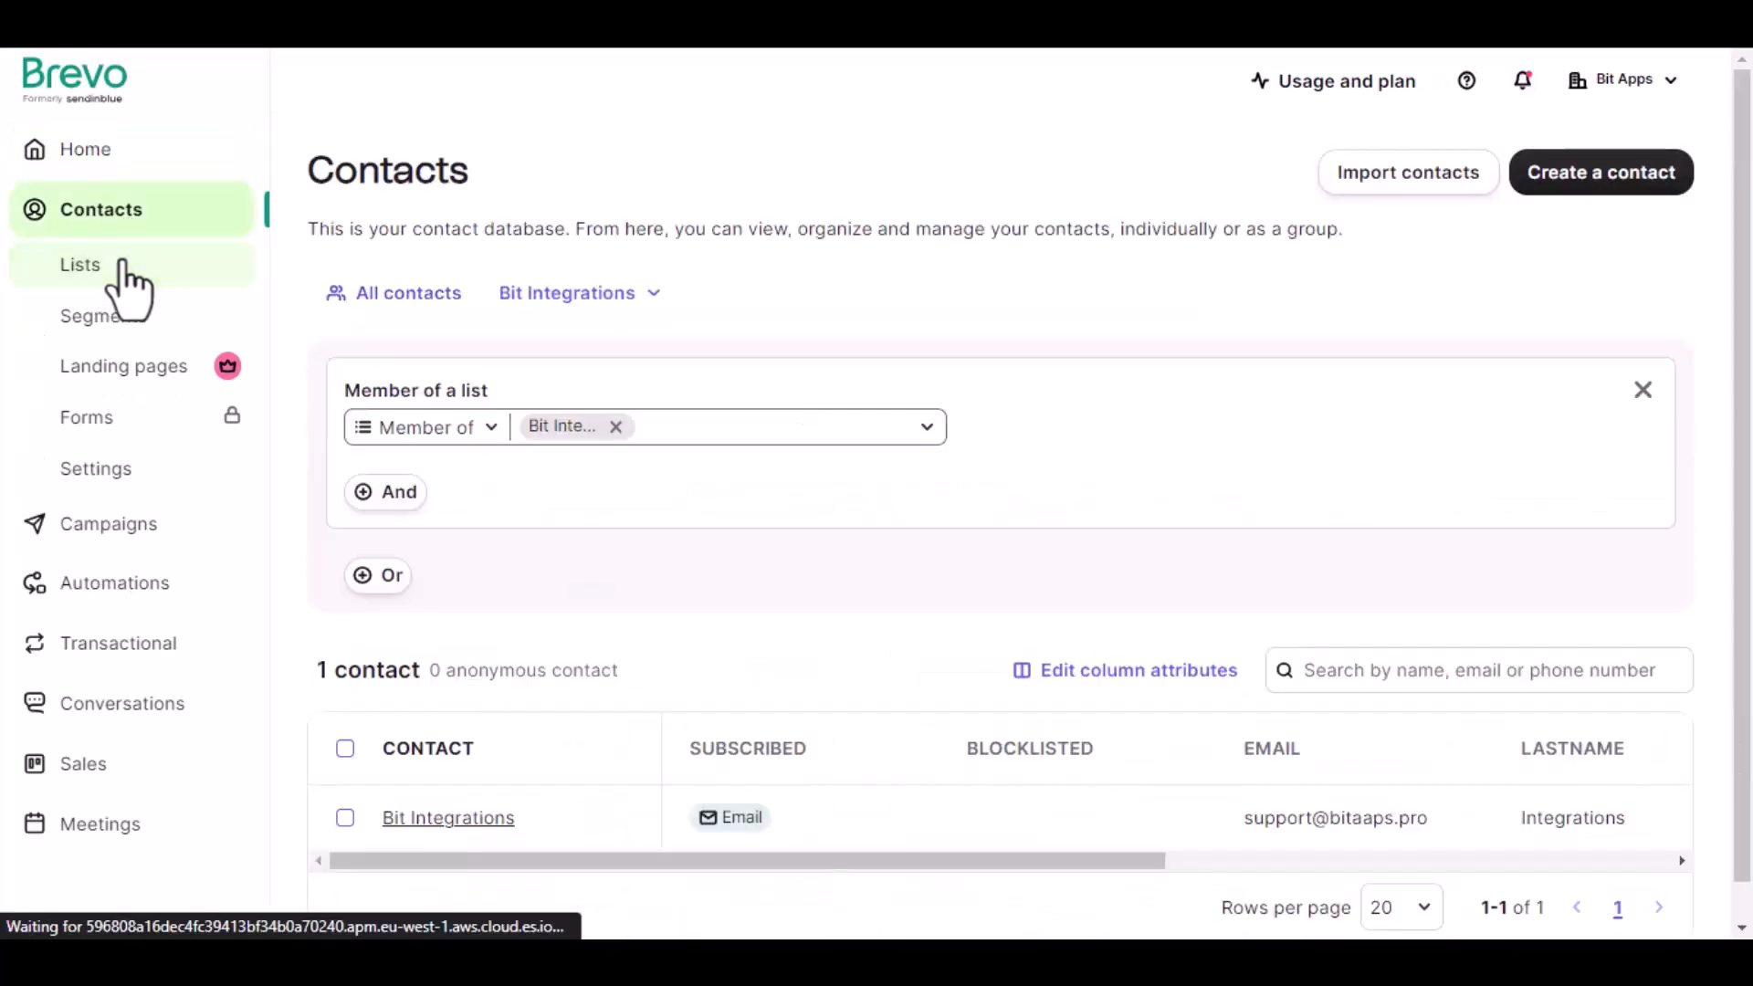
pyautogui.click(123, 265)
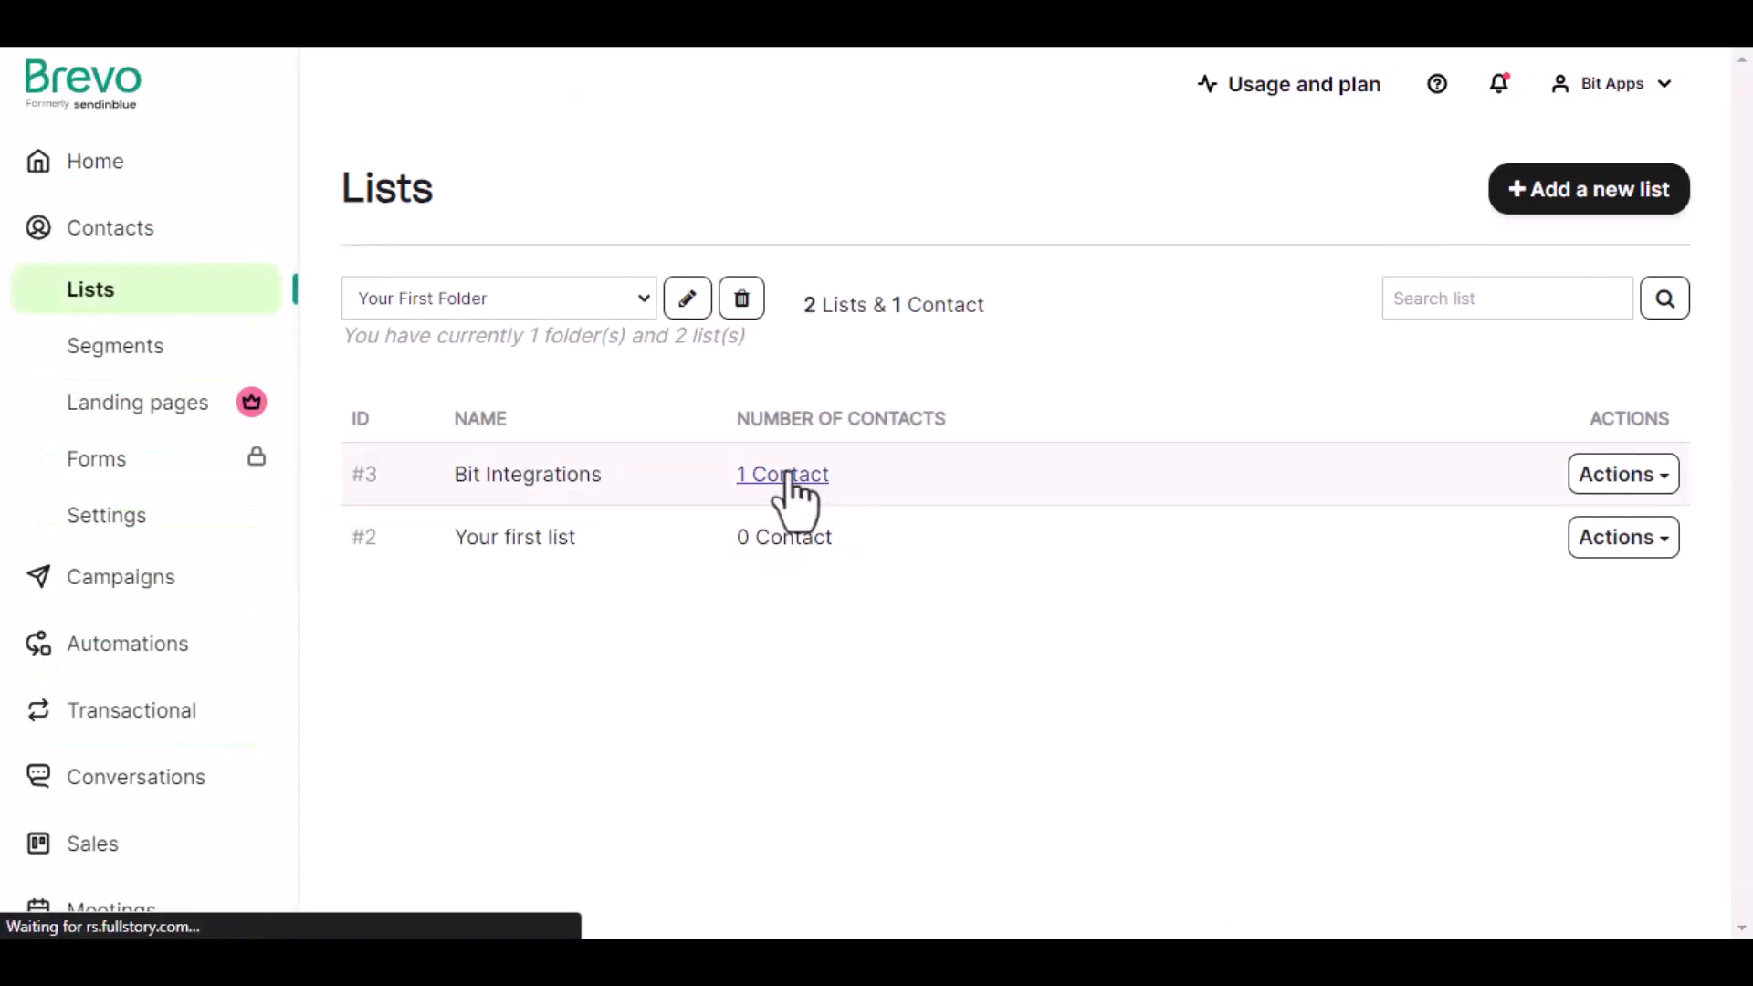
pyautogui.click(788, 475)
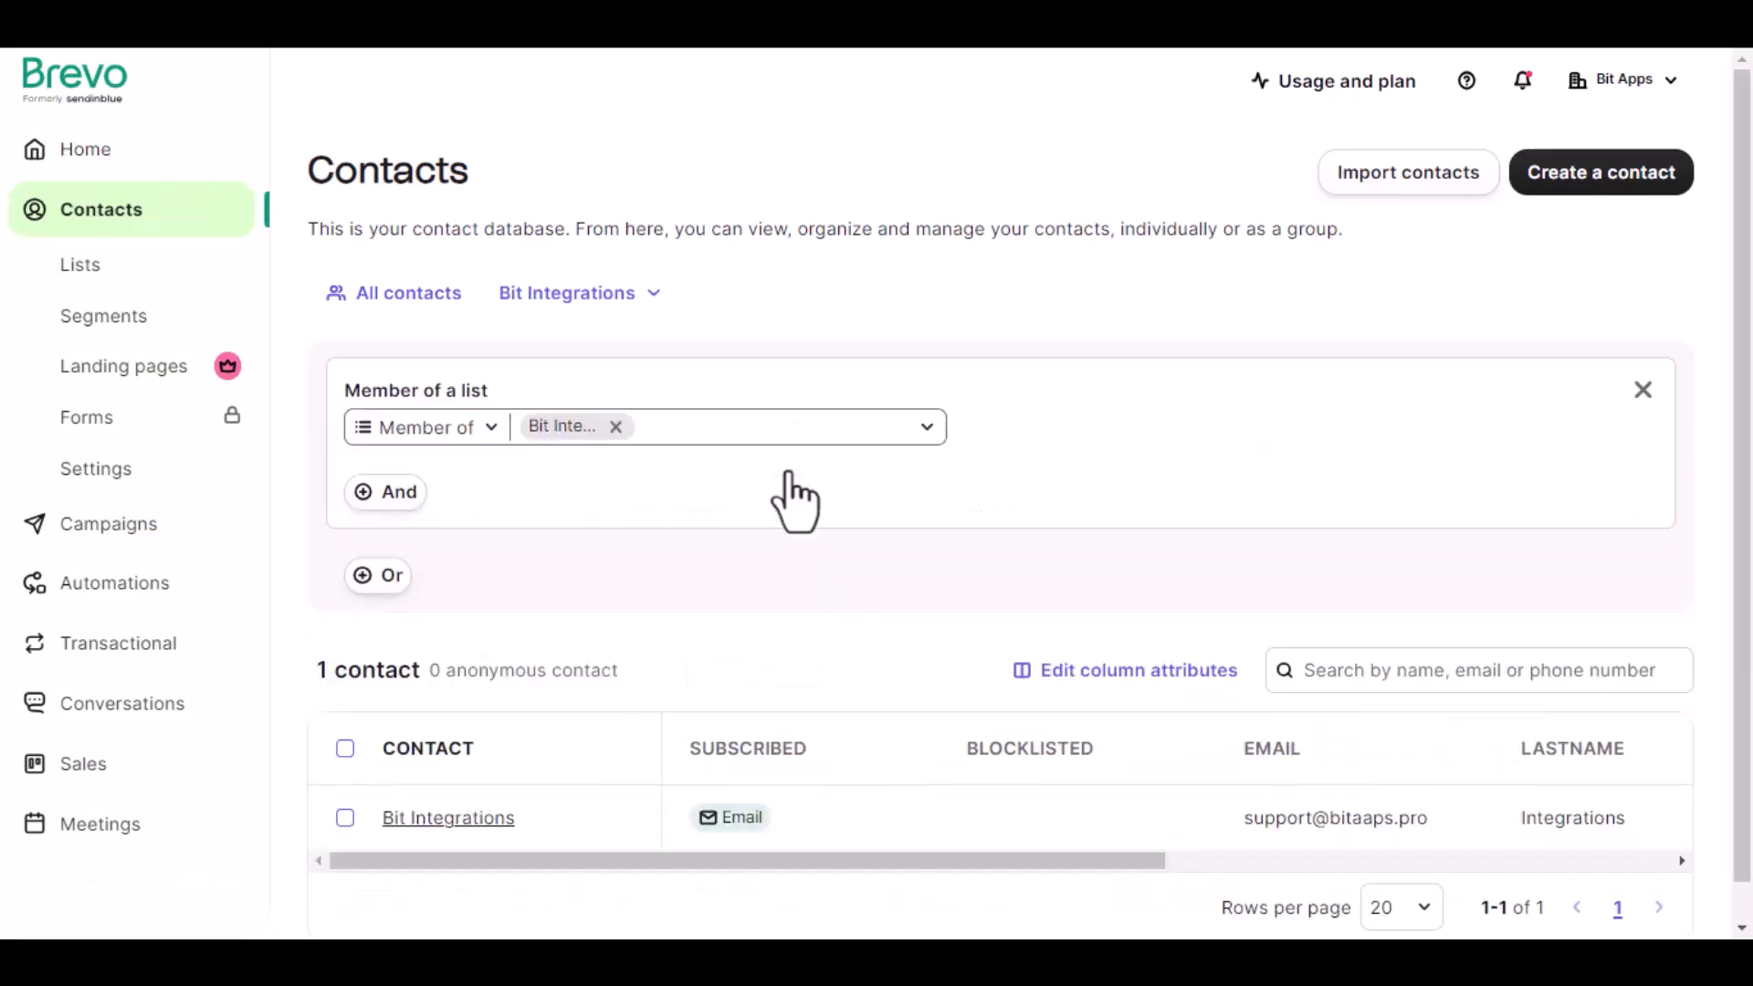
pyautogui.scroll(-1, 785, 511)
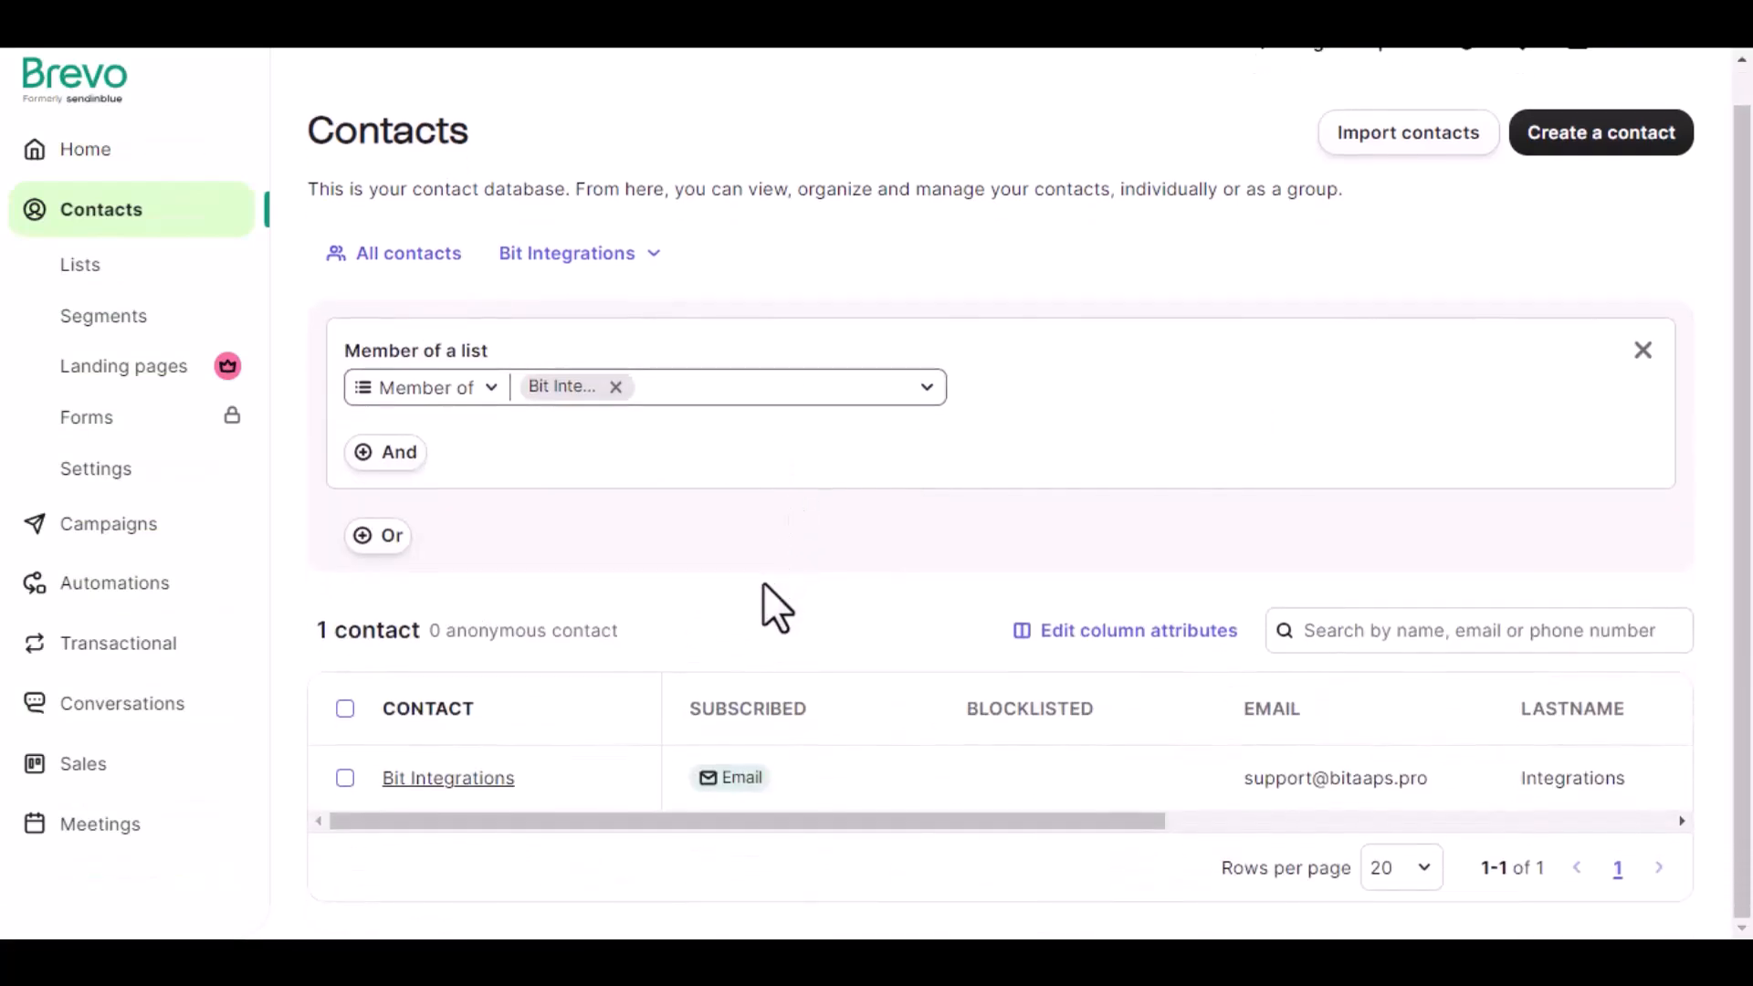